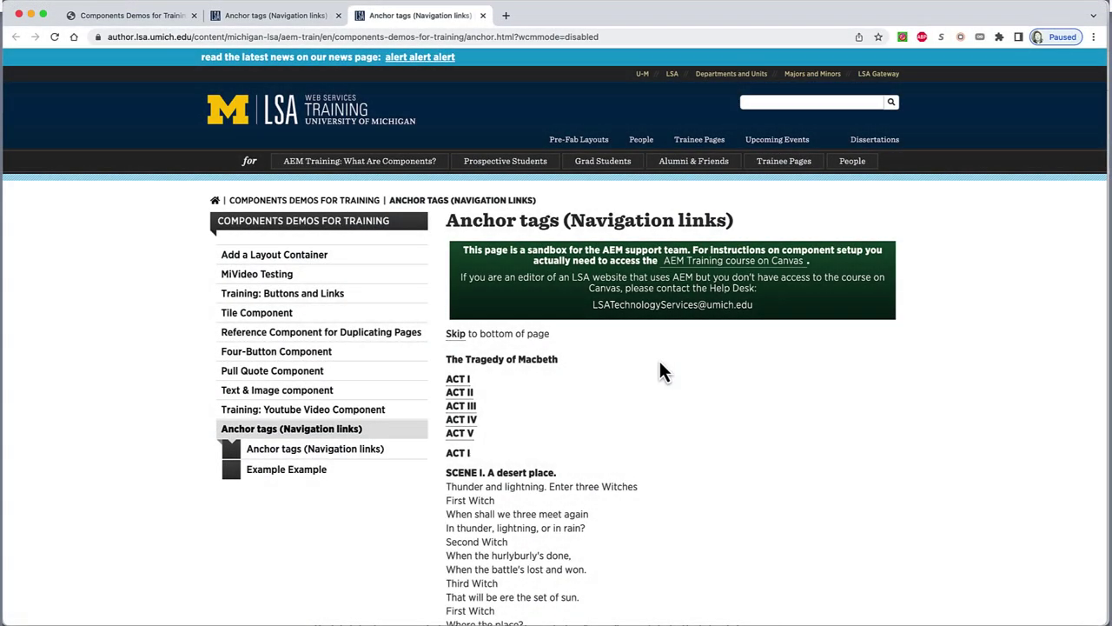
# Test the Skip, return to top, ACT I and ACT II navigation links on the published Anchor tags page
pyautogui.click(457, 337)
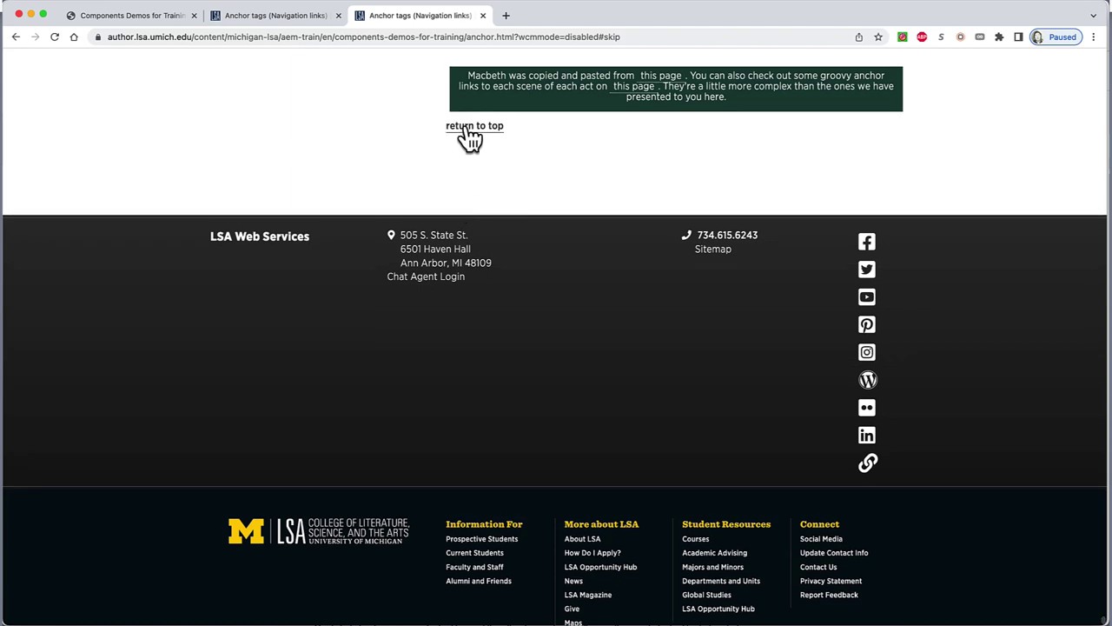
pyautogui.click(466, 194)
pyautogui.click(459, 100)
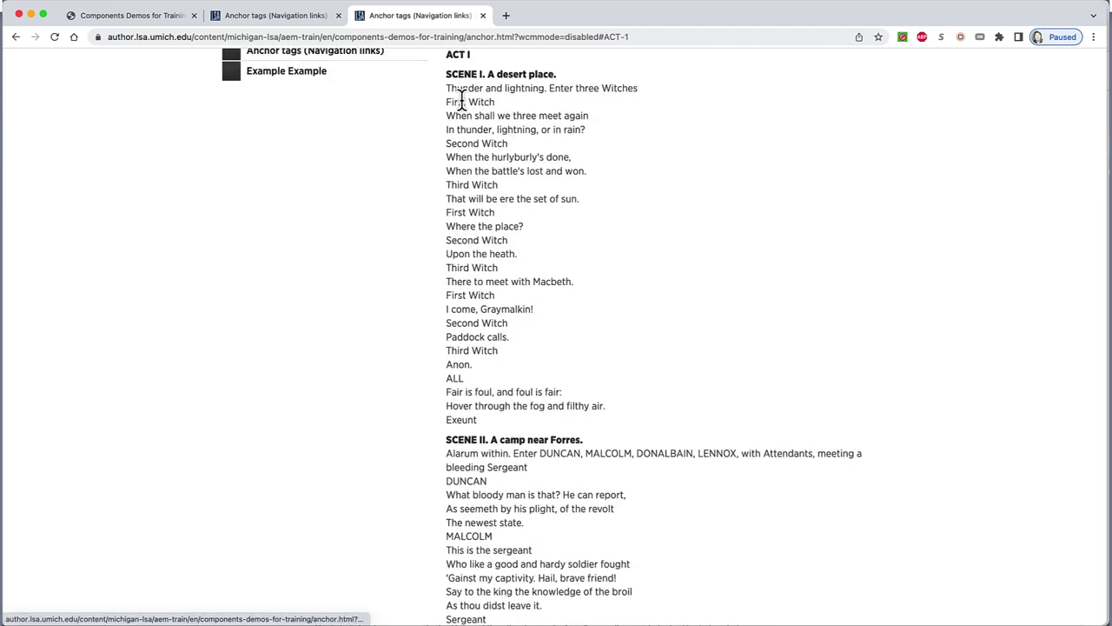
pyautogui.scroll(2, 498, 120)
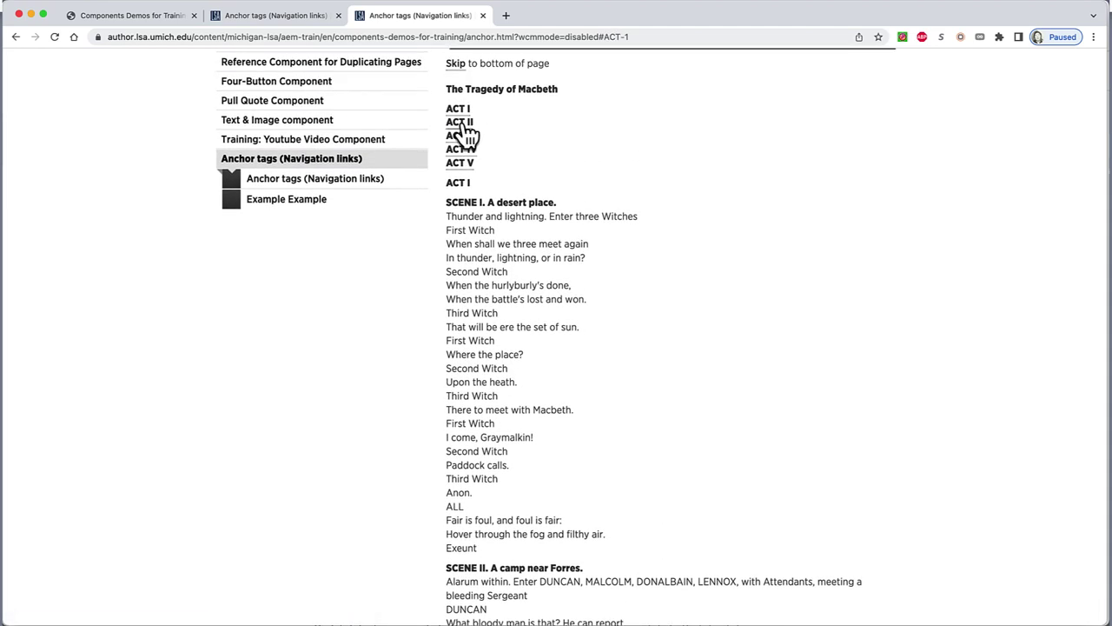
pyautogui.click(464, 123)
pyautogui.scroll(3, 463, 123)
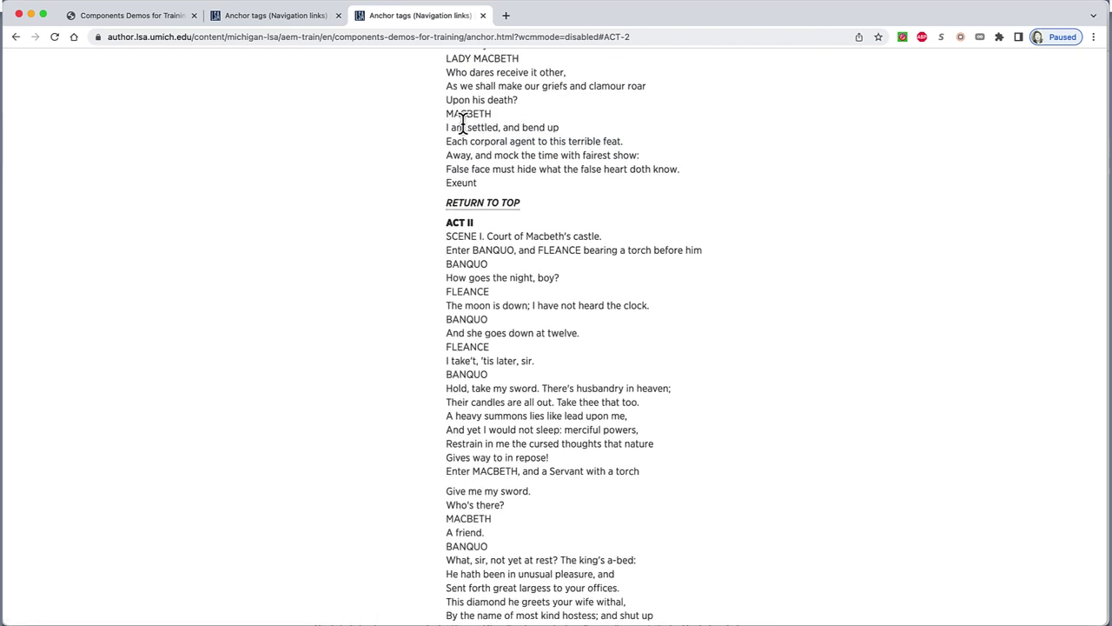
pyautogui.click(490, 205)
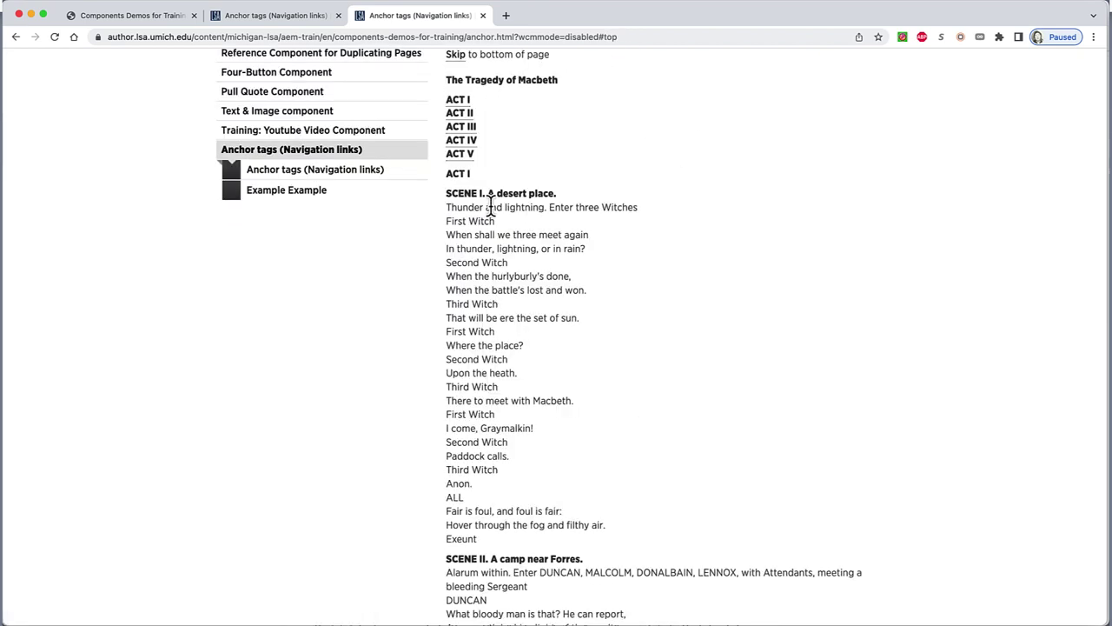
pyautogui.scroll(1, 490, 205)
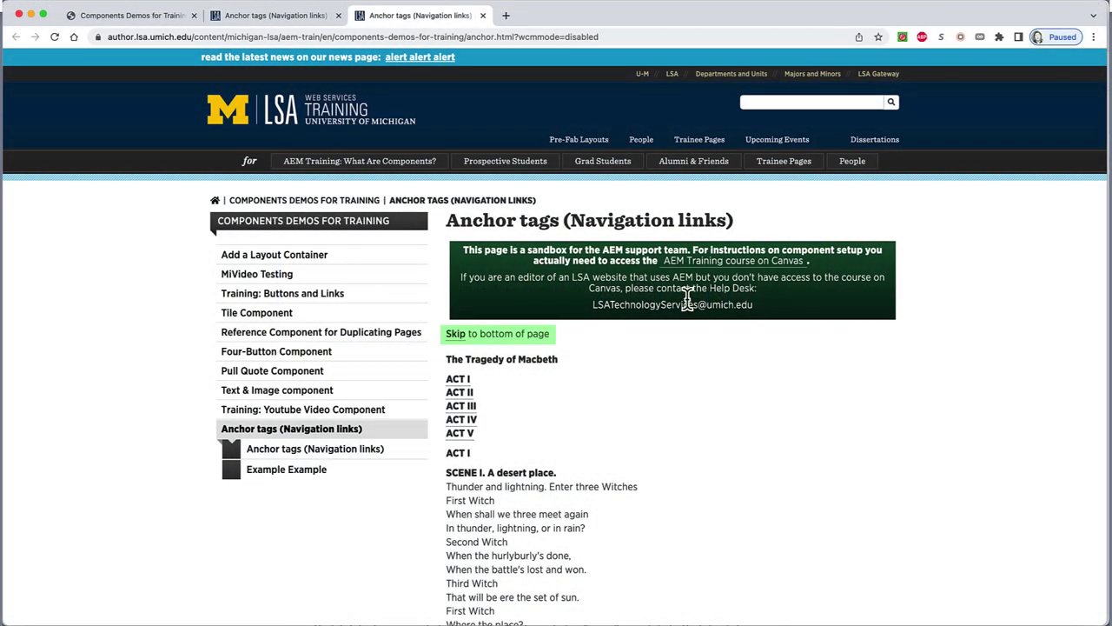
# Repeat the navigation test: jump to the page bottom, back to the top, to ACT I, to ACT II and back up
pyautogui.click(458, 338)
pyautogui.scroll(1, 460, 213)
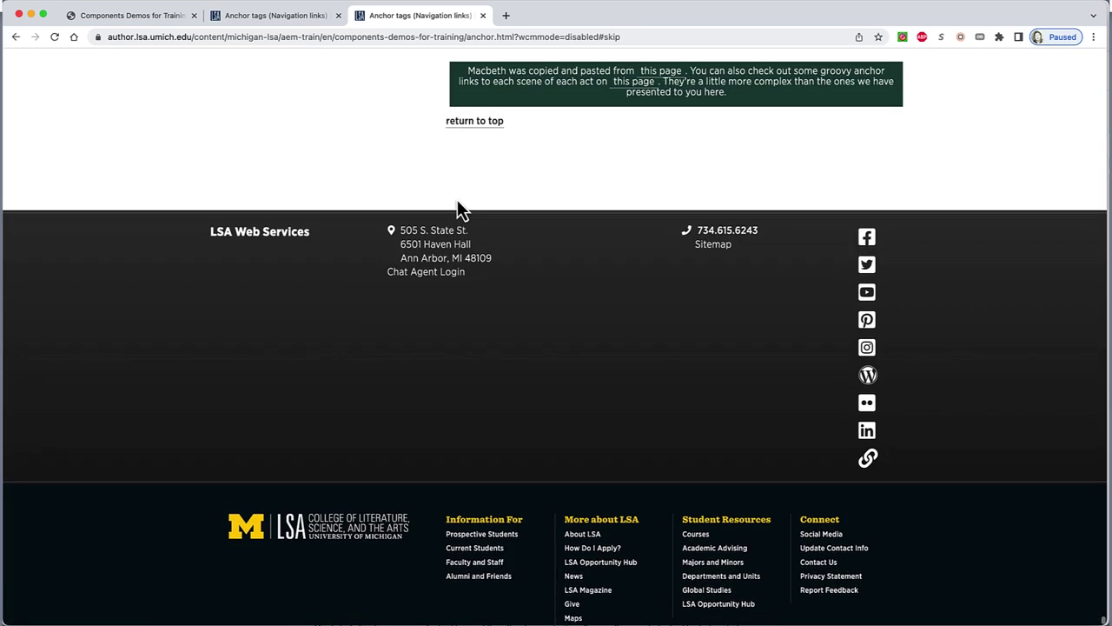
pyautogui.click(466, 127)
pyautogui.click(458, 105)
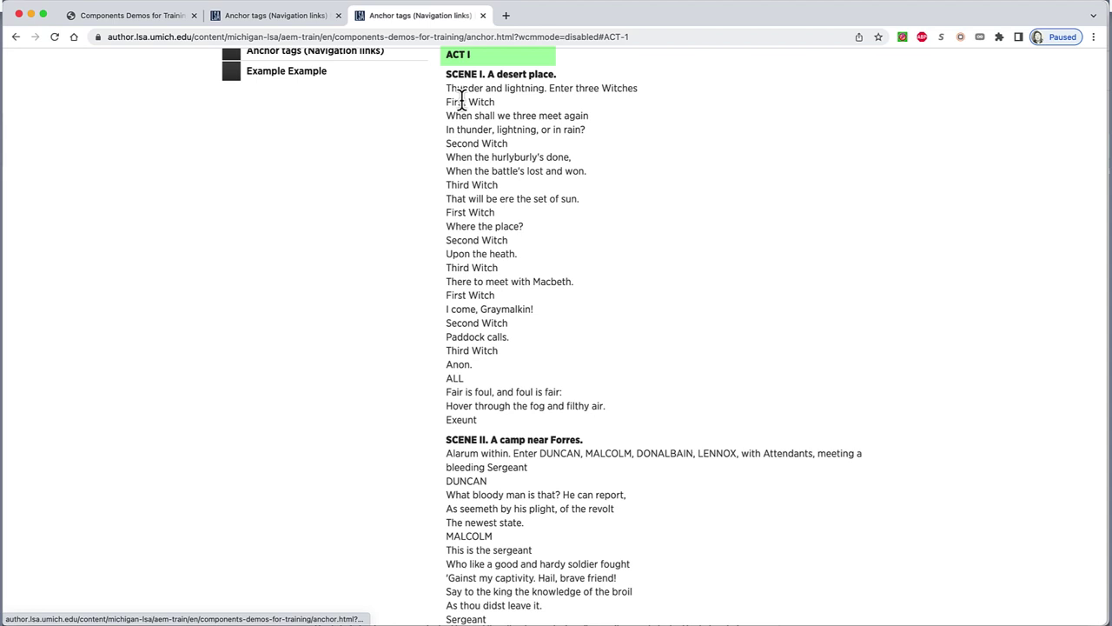
pyautogui.scroll(3, 498, 122)
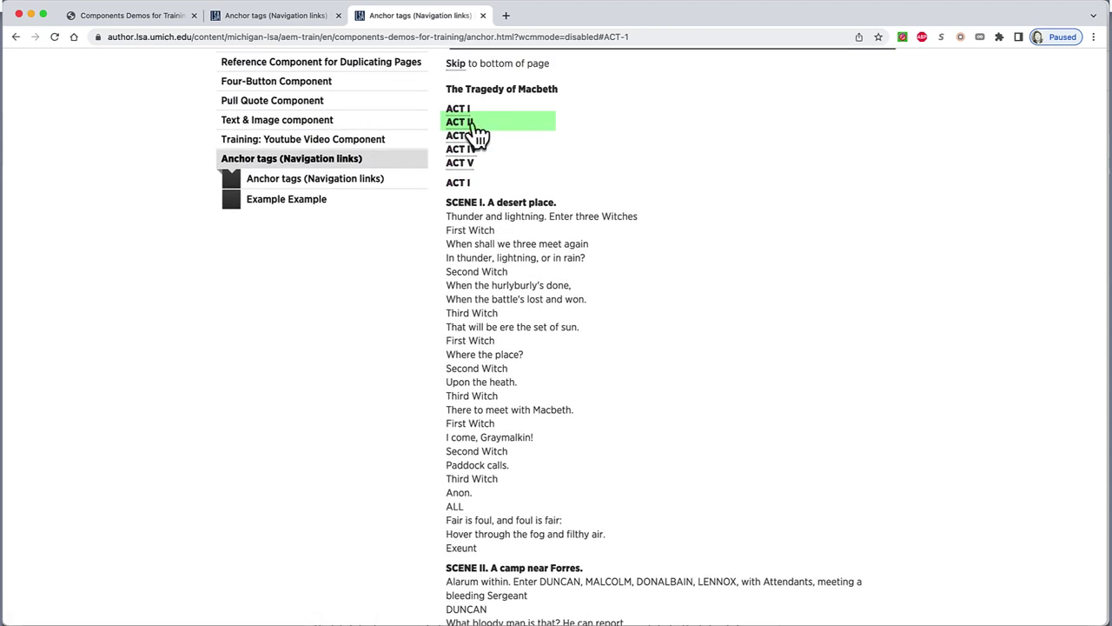
pyautogui.click(472, 124)
pyautogui.scroll(4, 463, 122)
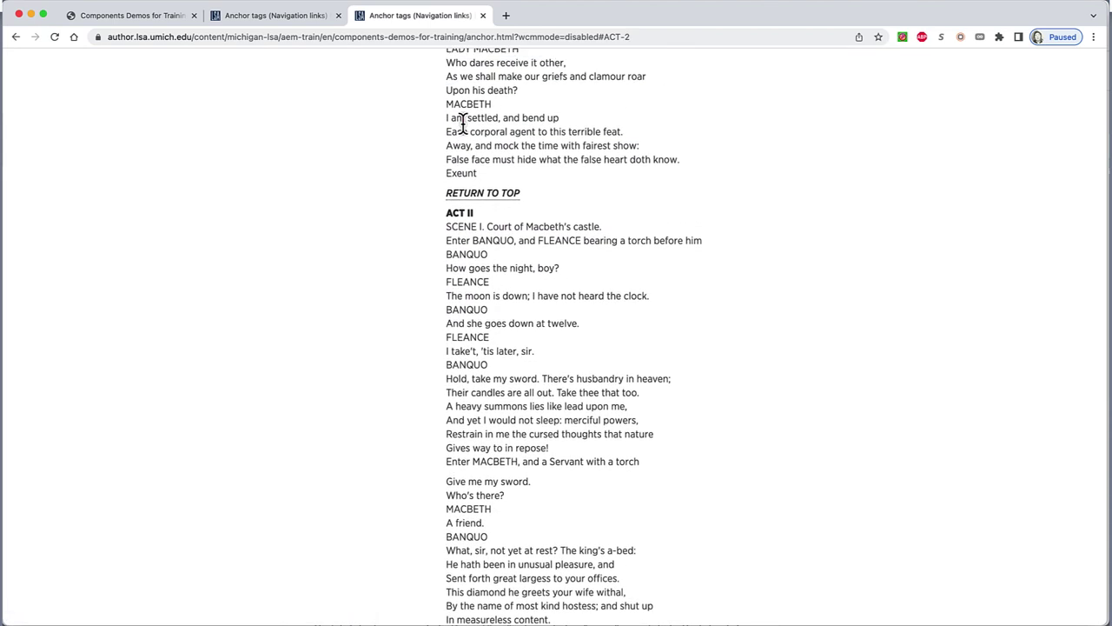
pyautogui.click(488, 209)
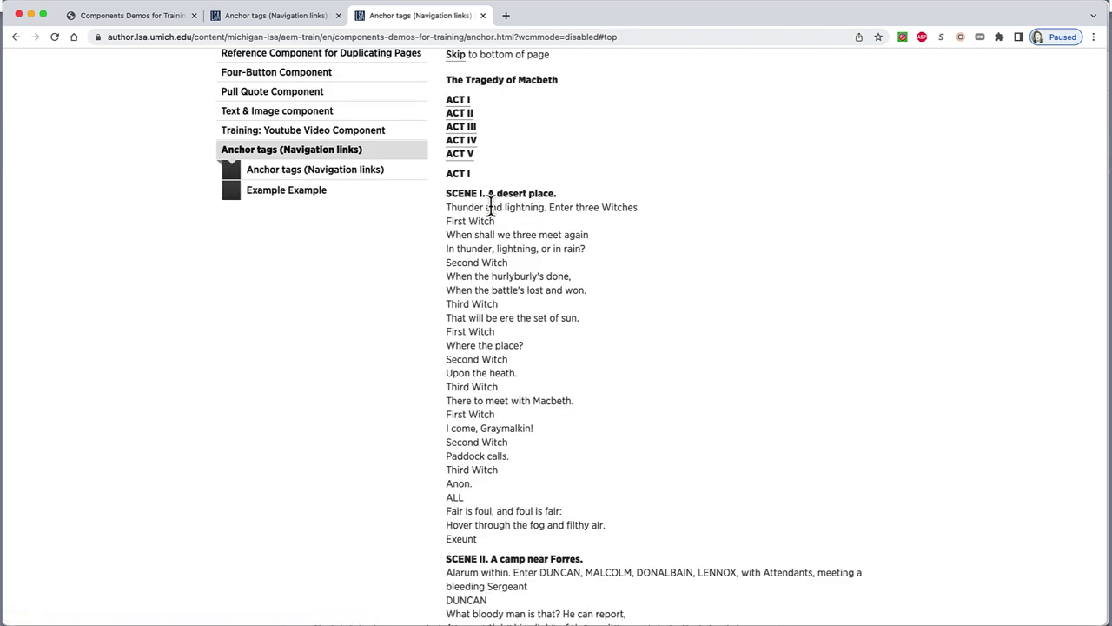
pyautogui.scroll(2, 491, 209)
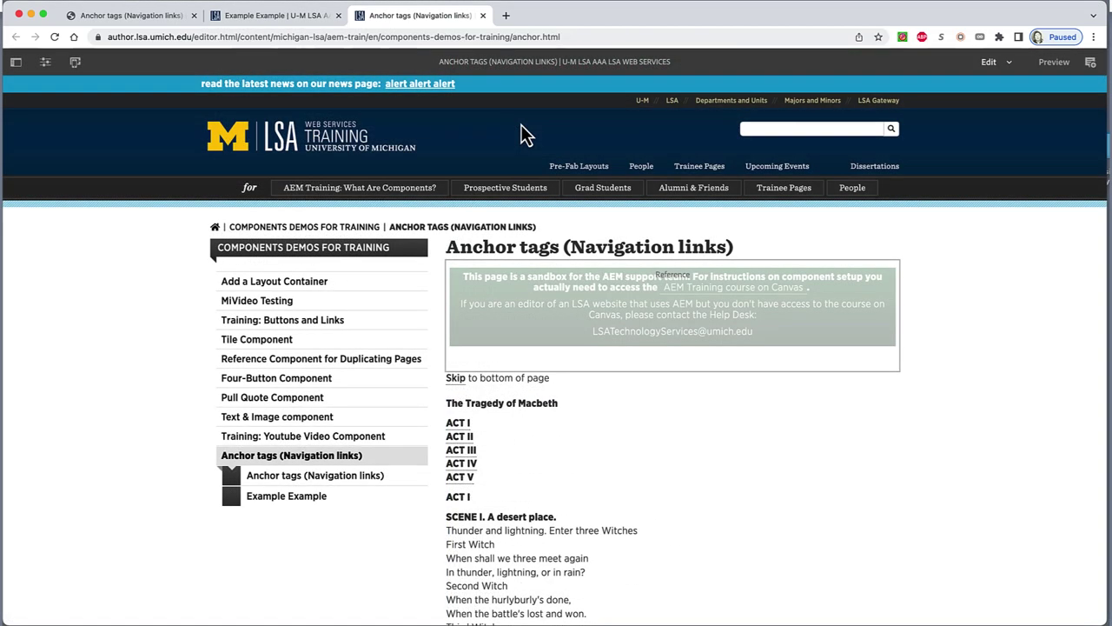
# Examine the long Macbeth text in the editor, and the table of contents and chapter text on the Example Example page
pyautogui.scroll(-15, 597, 425)
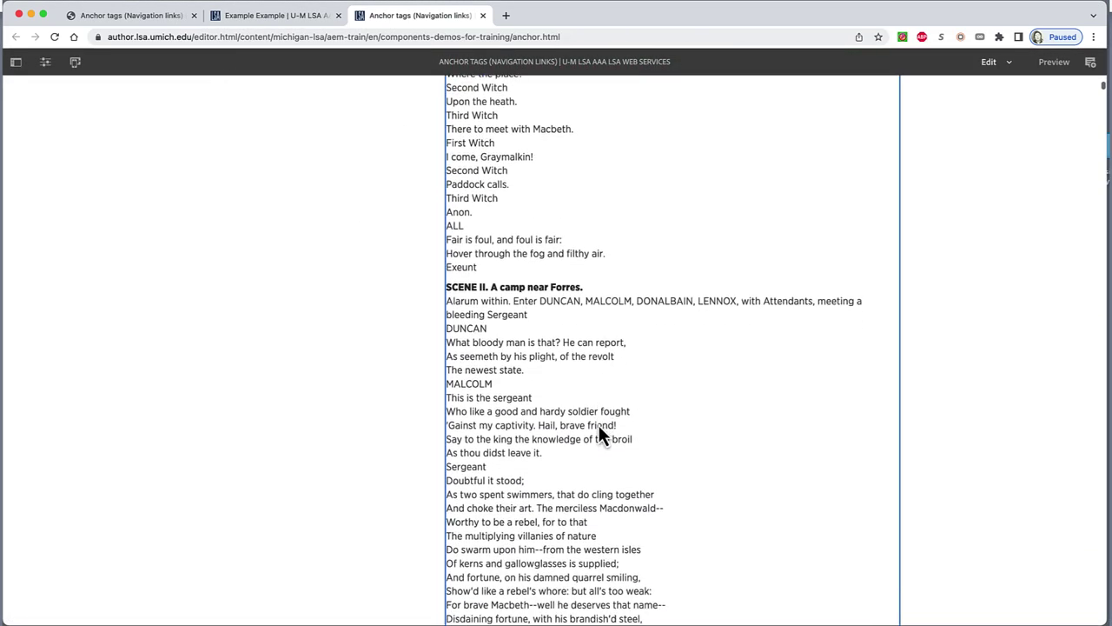
pyautogui.scroll(15, 599, 426)
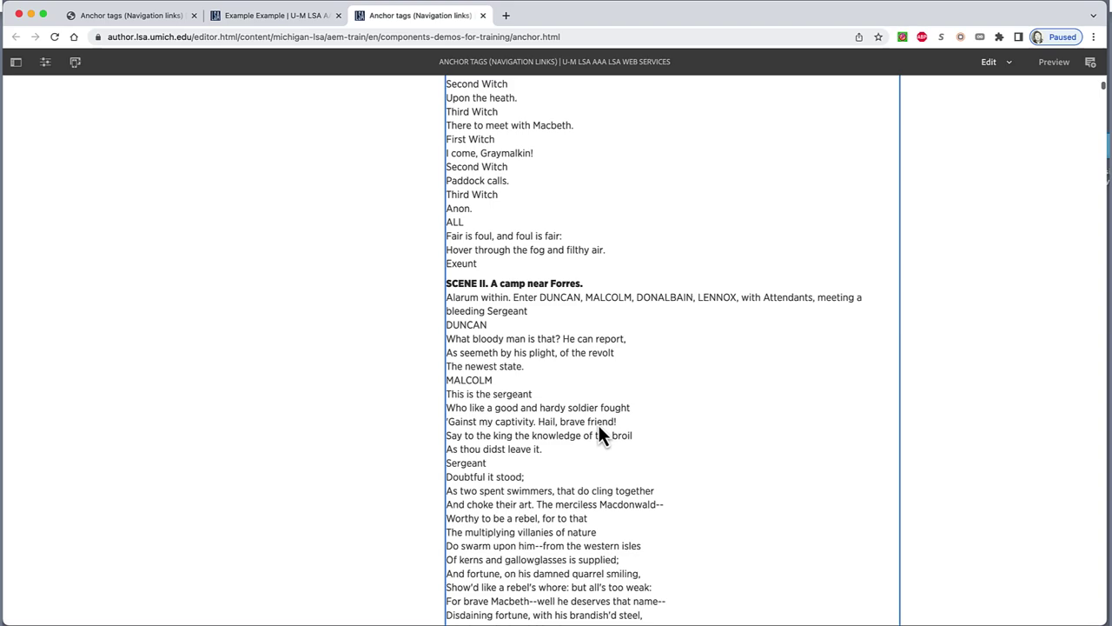
pyautogui.scroll(5, 598, 434)
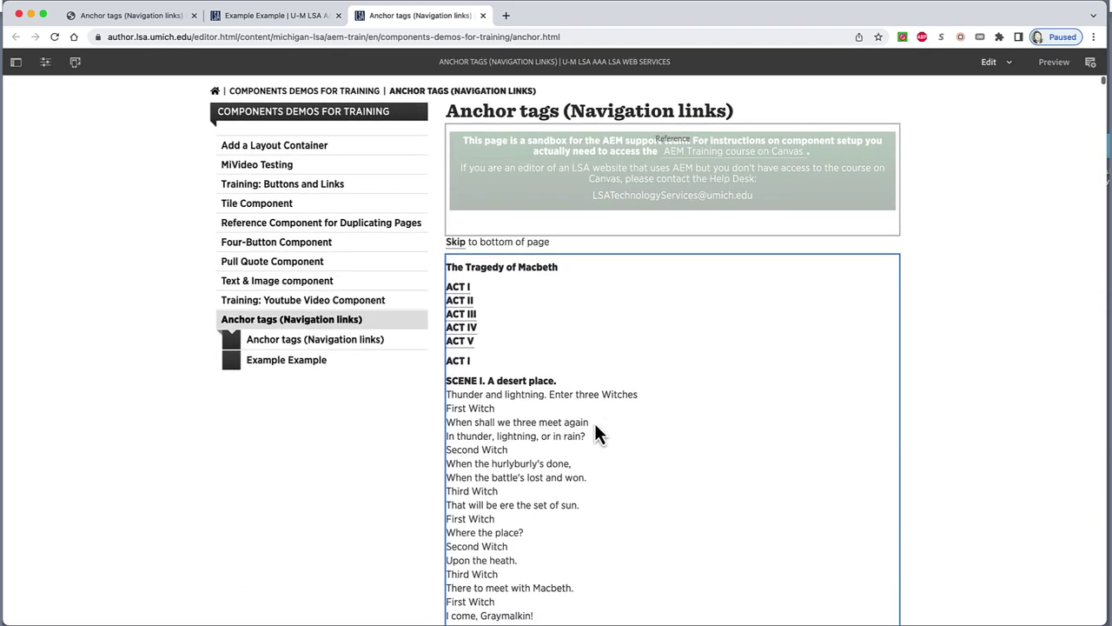
pyautogui.click(303, 17)
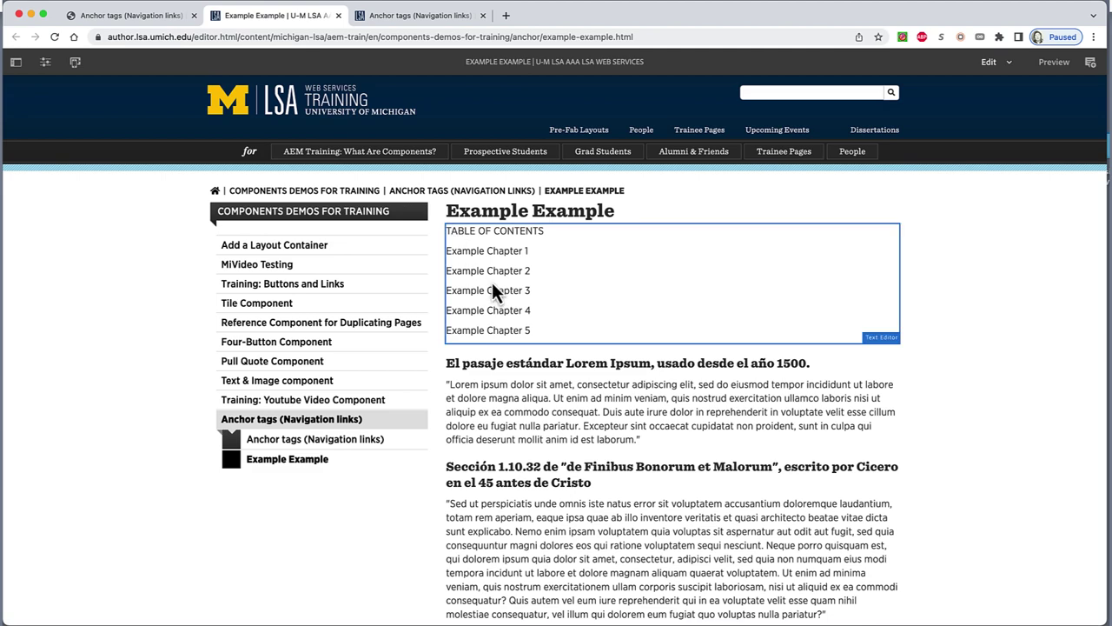
pyautogui.scroll(-1, 492, 283)
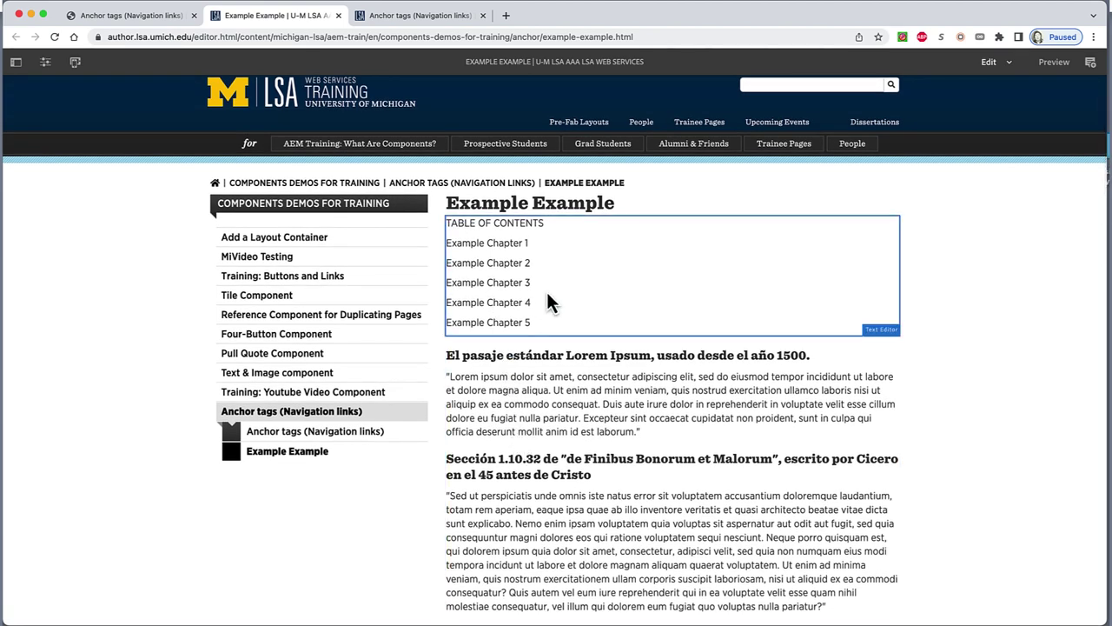
pyautogui.scroll(-3, 589, 322)
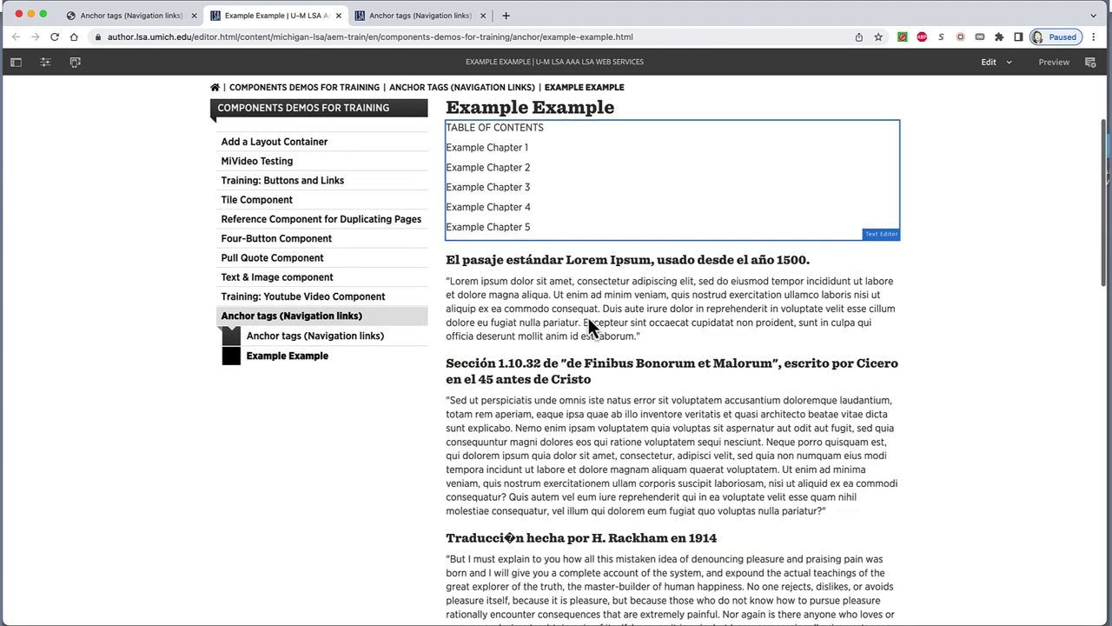
pyautogui.scroll(2, 589, 317)
pyautogui.scroll(-5, 588, 317)
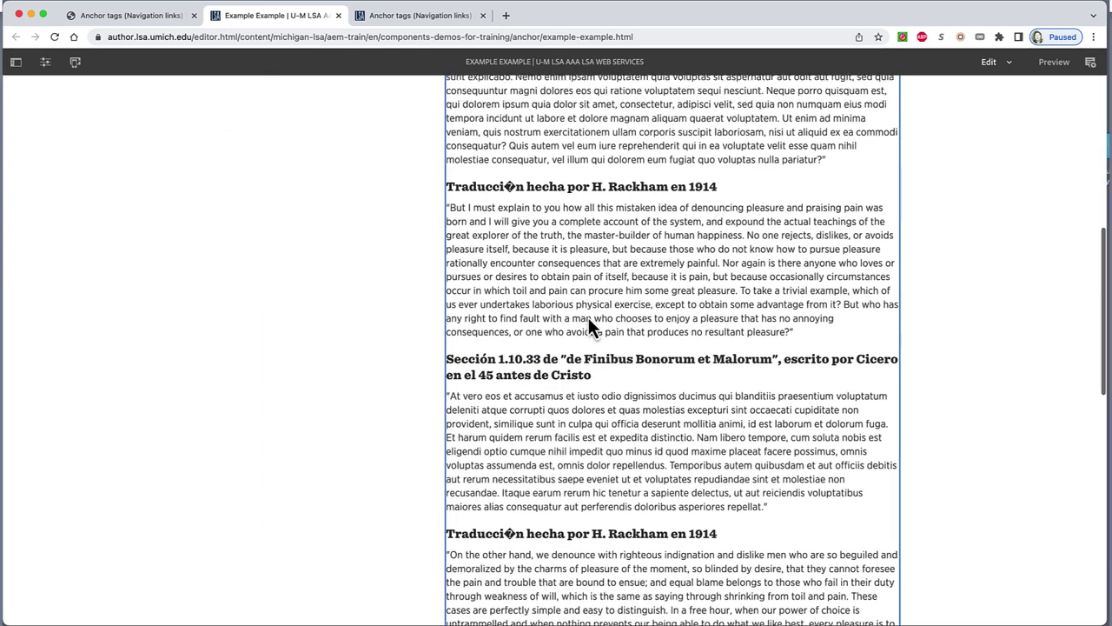
pyautogui.scroll(10, 588, 317)
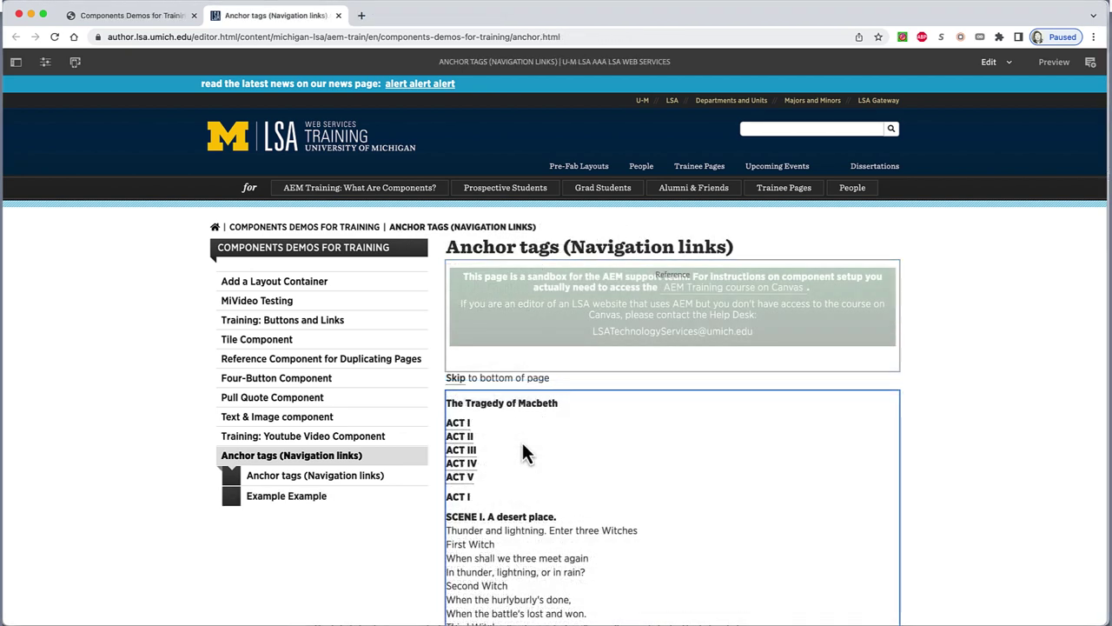
# View the Anchor tags (Navigation links) page as published
pyautogui.click(45, 64)
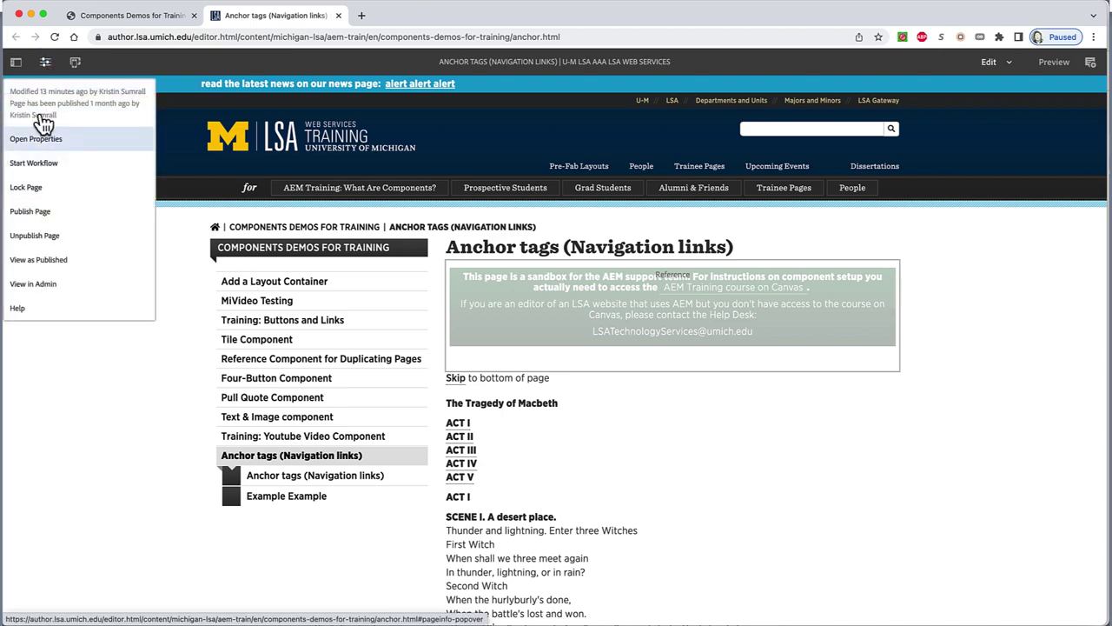
pyautogui.click(45, 259)
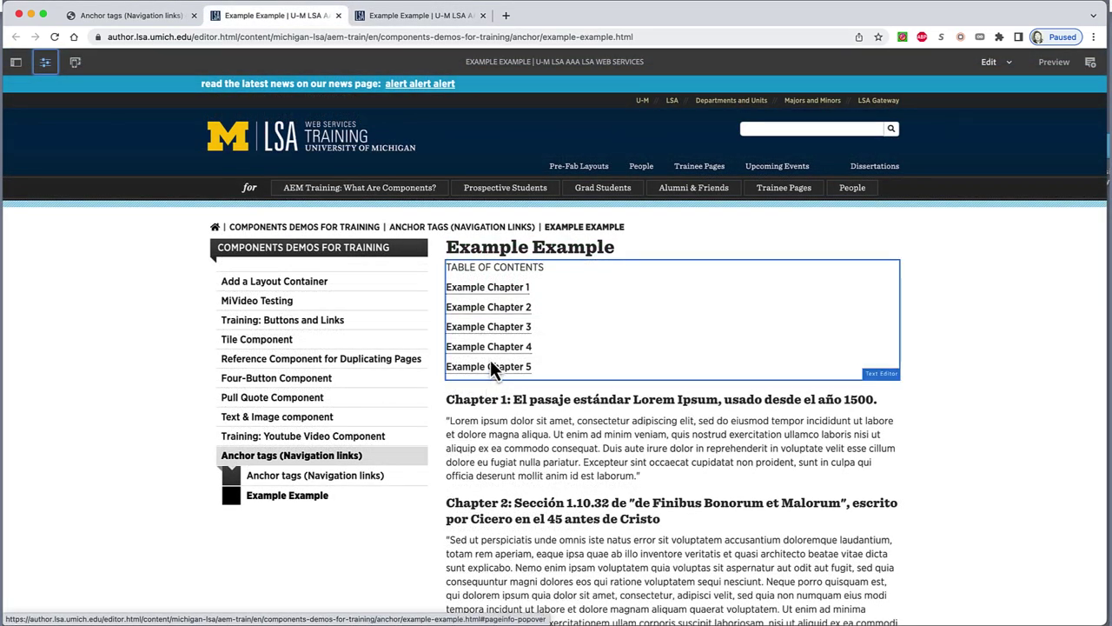
# Review the Example Example page's contents list and chapter headings, view the page as published, and return to its editor
pyautogui.scroll(-3, 491, 360)
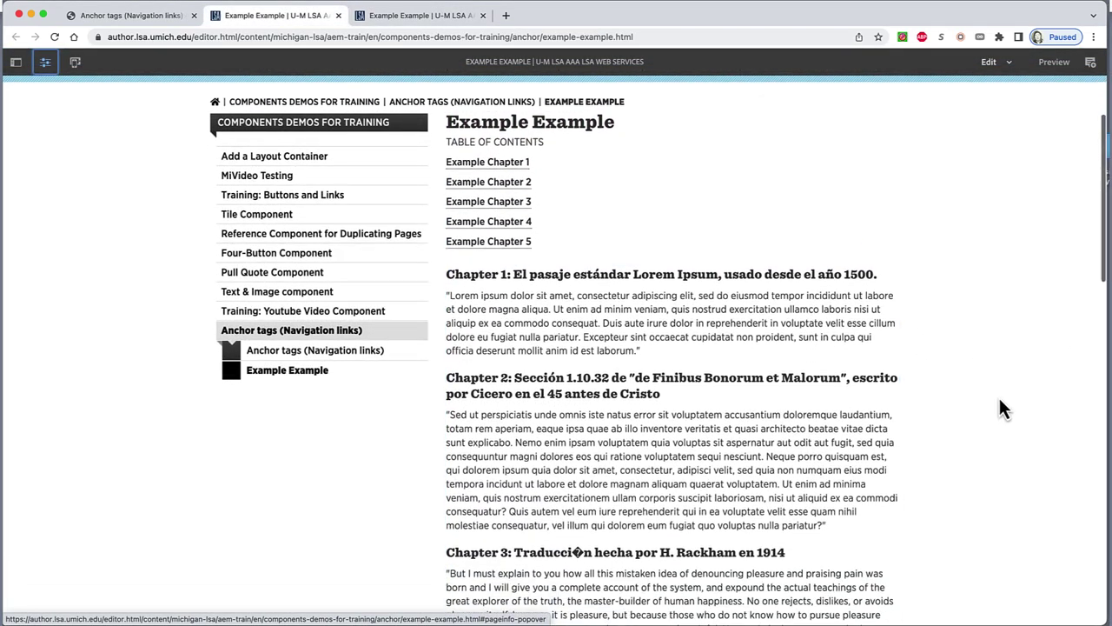
pyautogui.scroll(-1, 1000, 400)
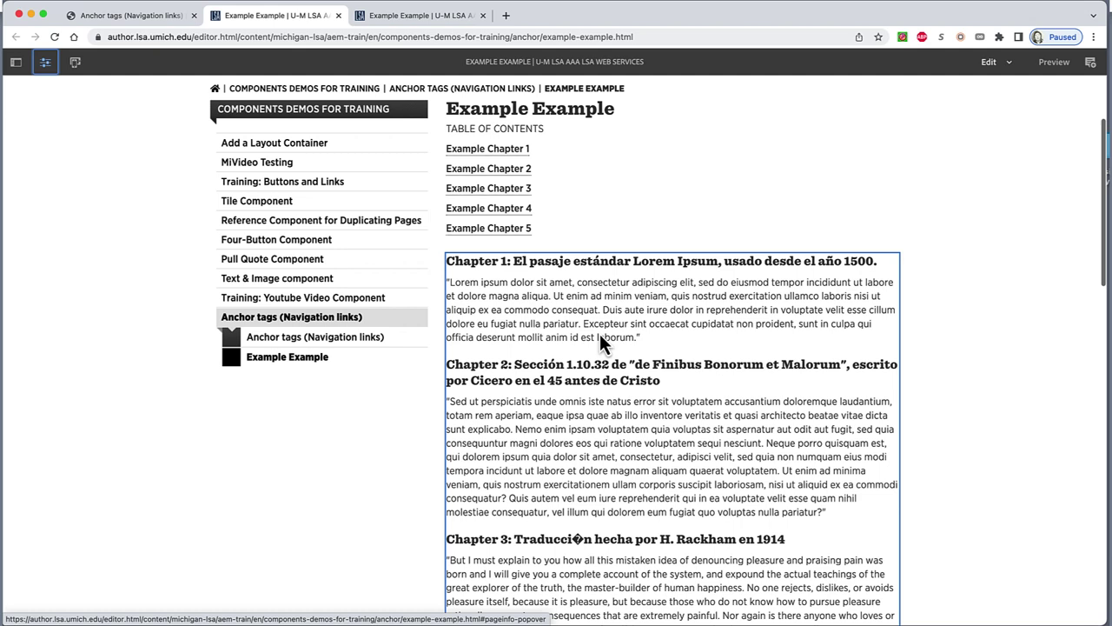
pyautogui.scroll(3, 521, 365)
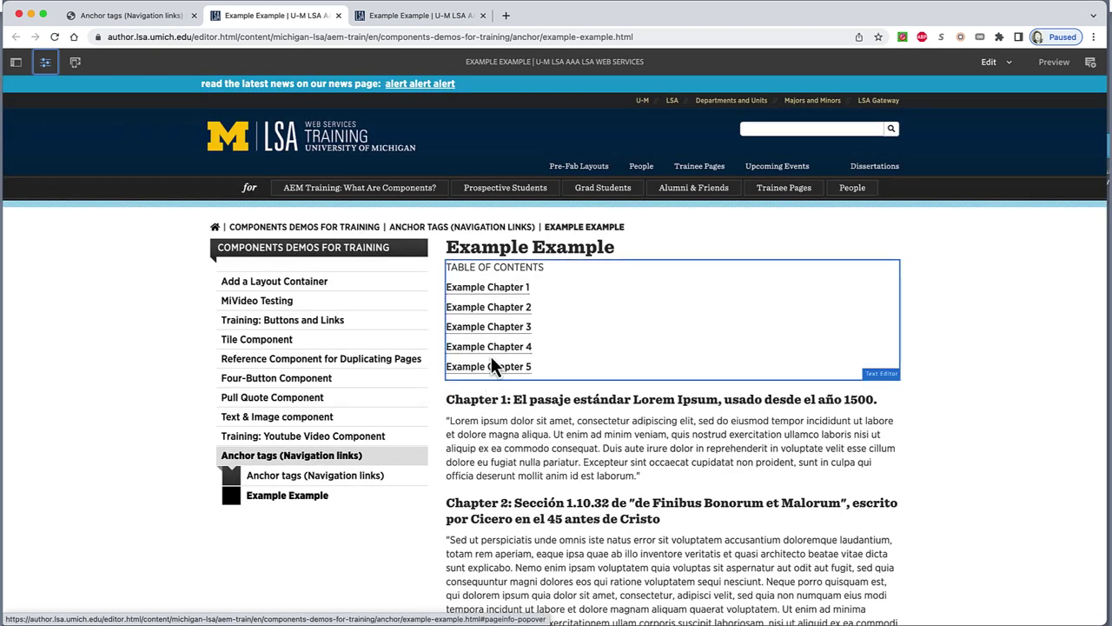
pyautogui.scroll(-2, 491, 357)
pyautogui.scroll(-2, 865, 396)
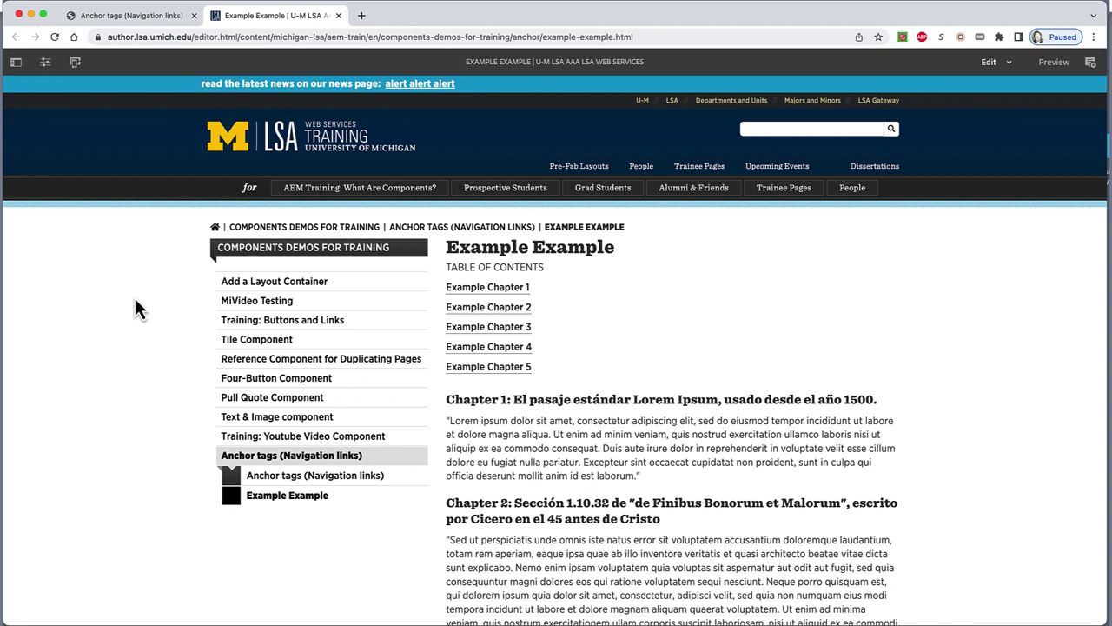
pyautogui.click(45, 62)
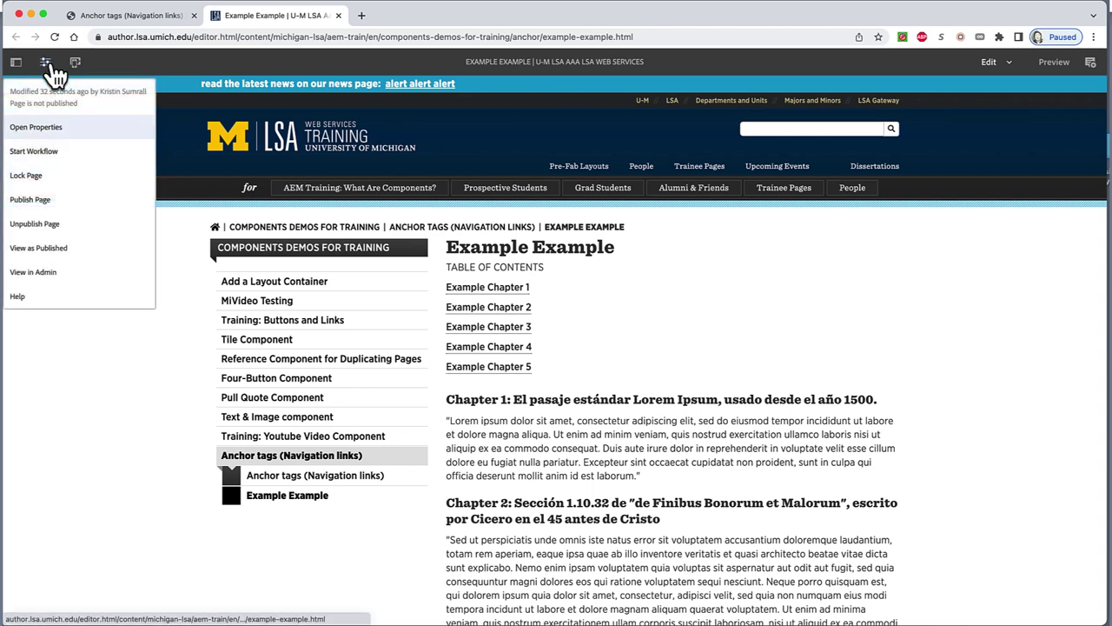
pyautogui.click(38, 248)
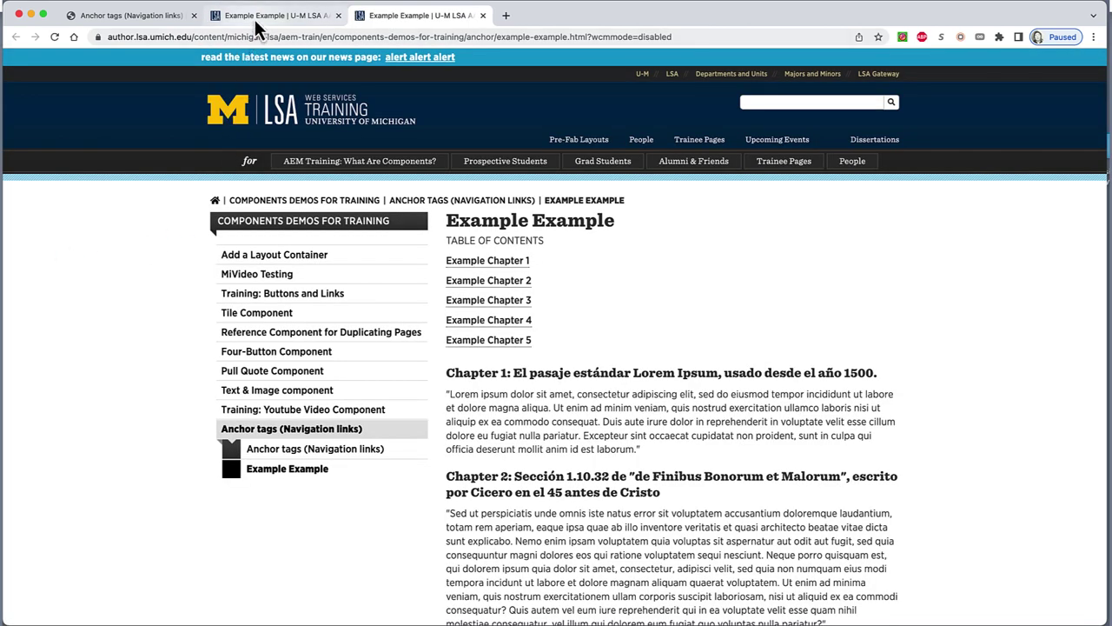
pyautogui.click(255, 18)
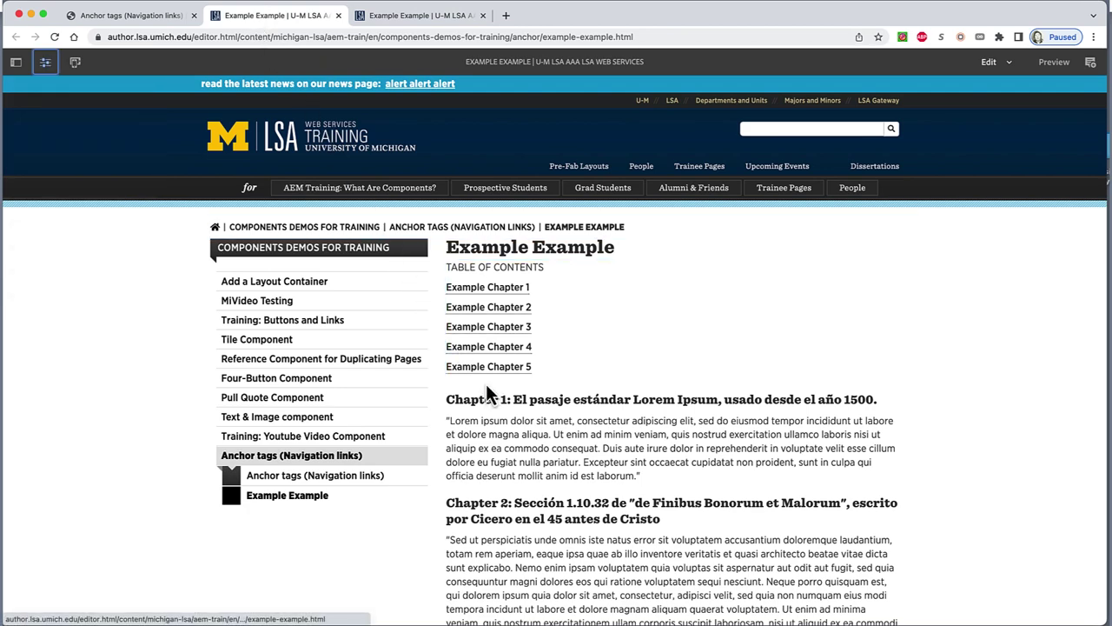
# Open the text component containing the chapters on the Example Example page for editing in full-screen mode
pyautogui.scroll(-2, 492, 355)
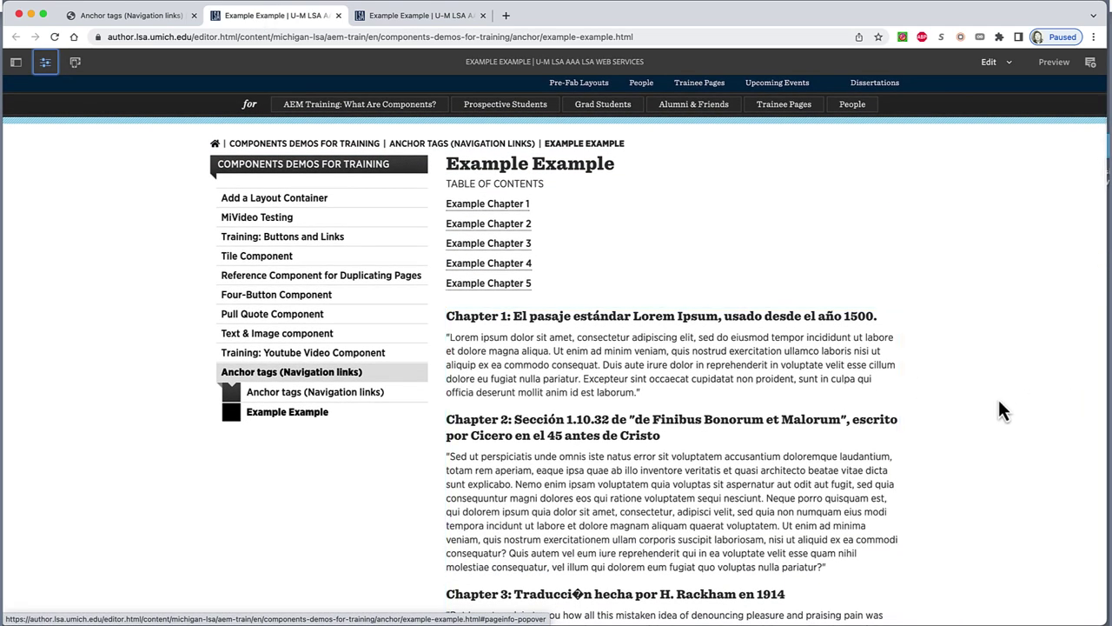
pyautogui.scroll(-2, 998, 397)
pyautogui.click(604, 343)
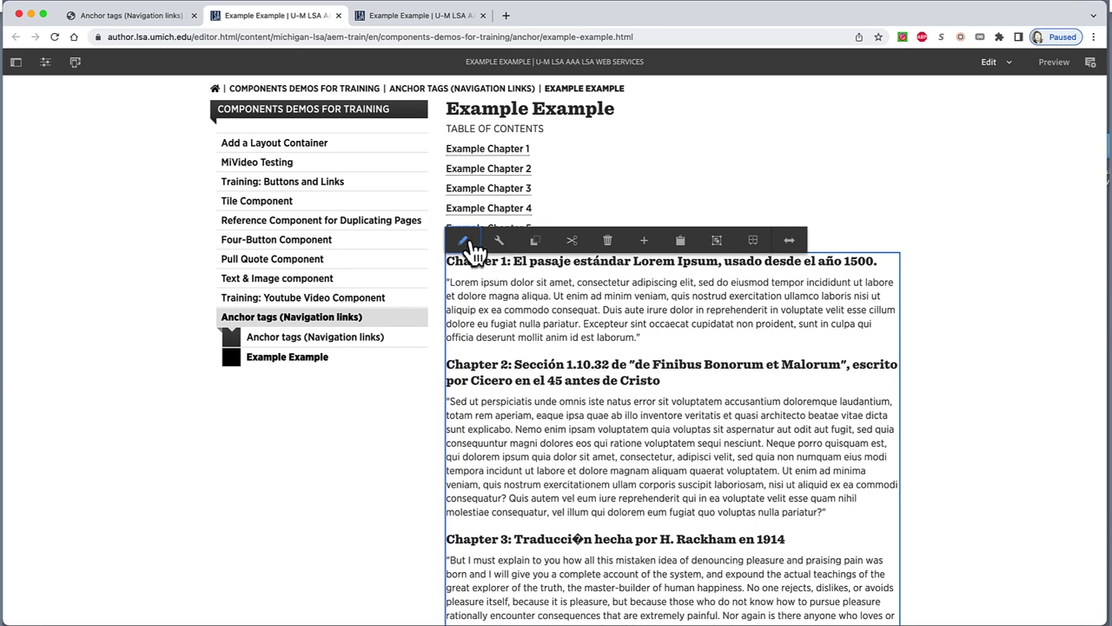
pyautogui.click(461, 238)
pyautogui.click(669, 237)
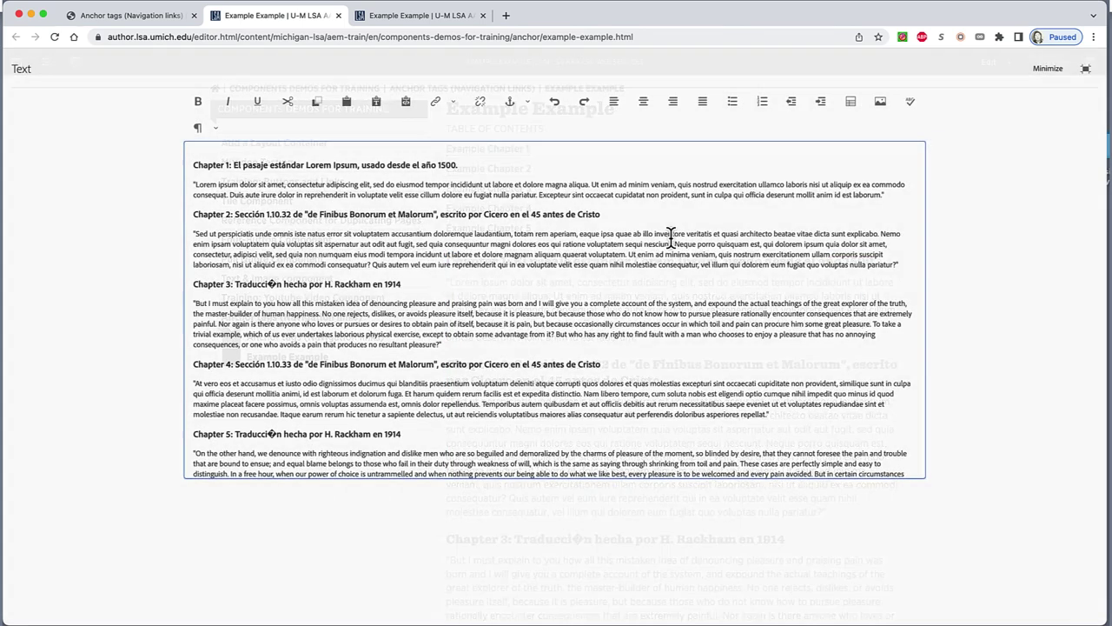
# Insert an anchor named 1 in front of the Chapter 1 heading
pyautogui.click(195, 165)
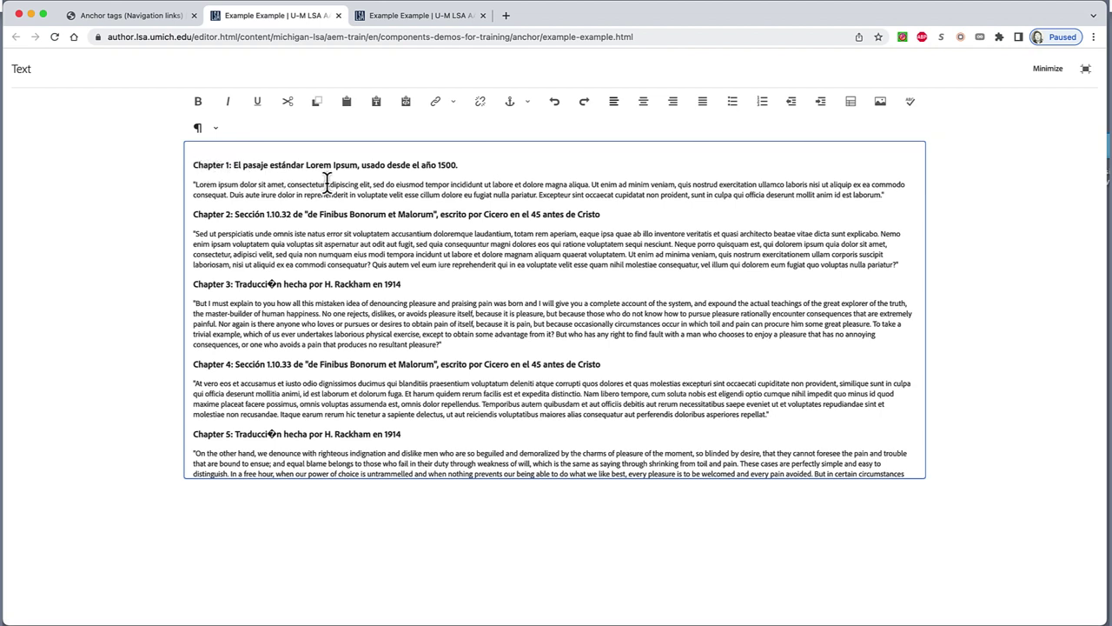
pyautogui.click(510, 102)
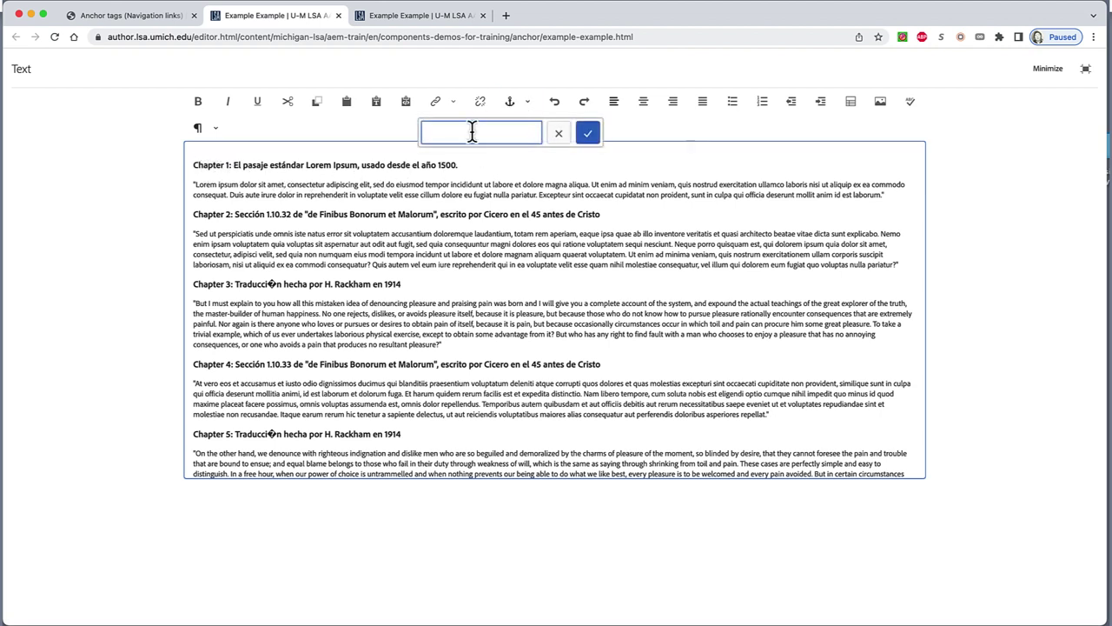
pyautogui.write('1')
pyautogui.click(587, 133)
# Insert an anchor named 2 in front of the Chapter 2 heading and one named 3 in front of the Chapter 3 heading
pyautogui.click(196, 213)
pyautogui.click(510, 102)
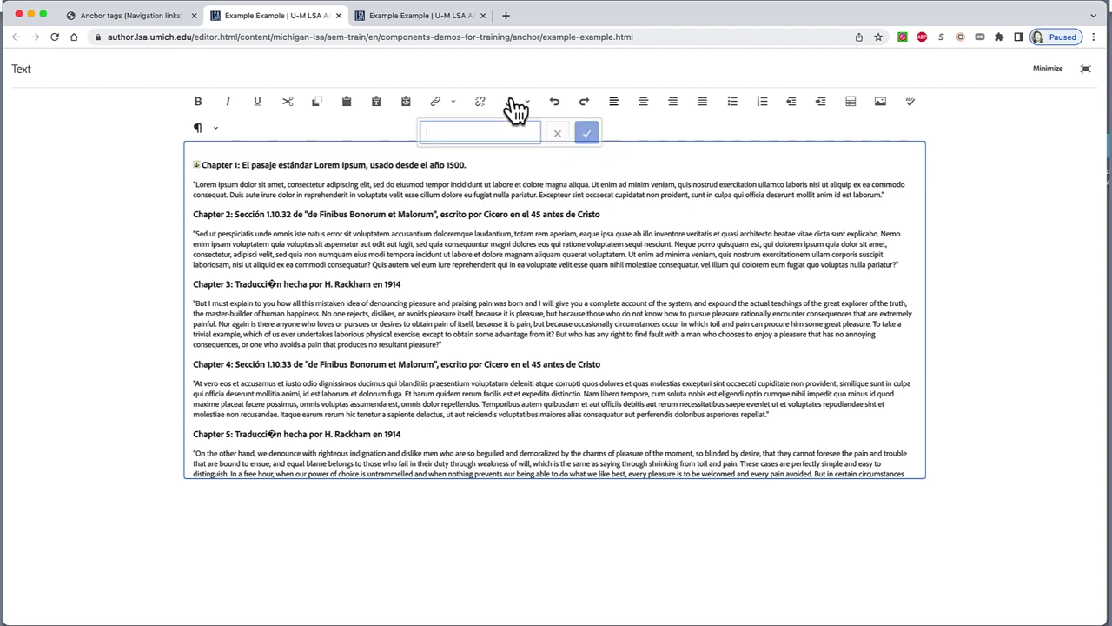
pyautogui.write('2')
pyautogui.click(587, 133)
pyautogui.click(197, 284)
pyautogui.click(510, 102)
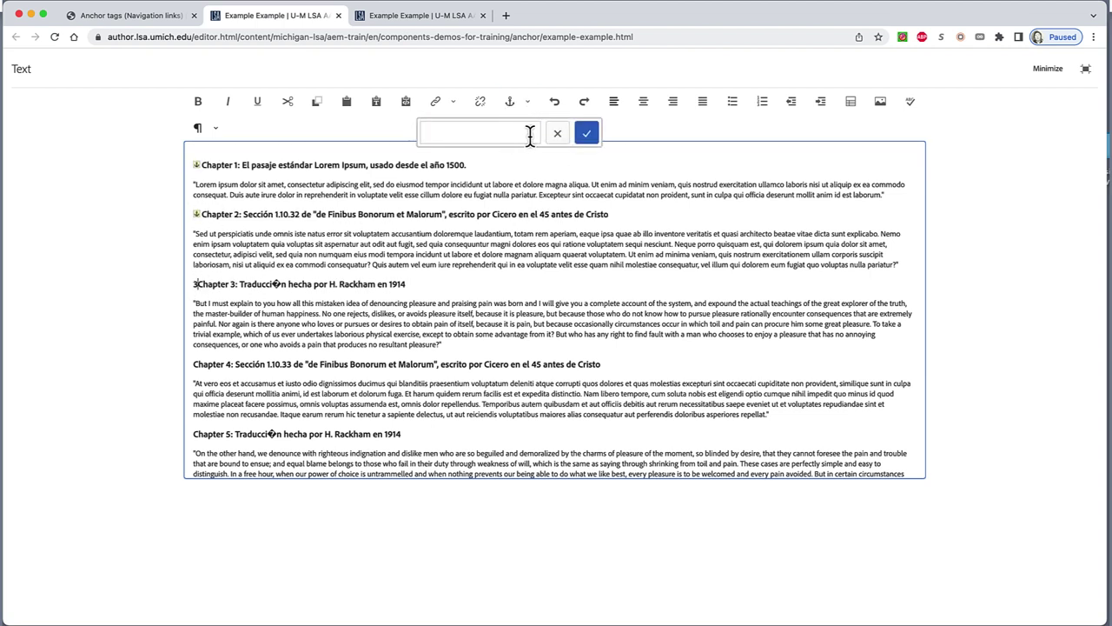
pyautogui.write('3')
pyautogui.click(587, 132)
# Insert anchors named 4 and 5 in front of the Chapter 4 and Chapter 5 headings, and save the text component
pyautogui.click(195, 364)
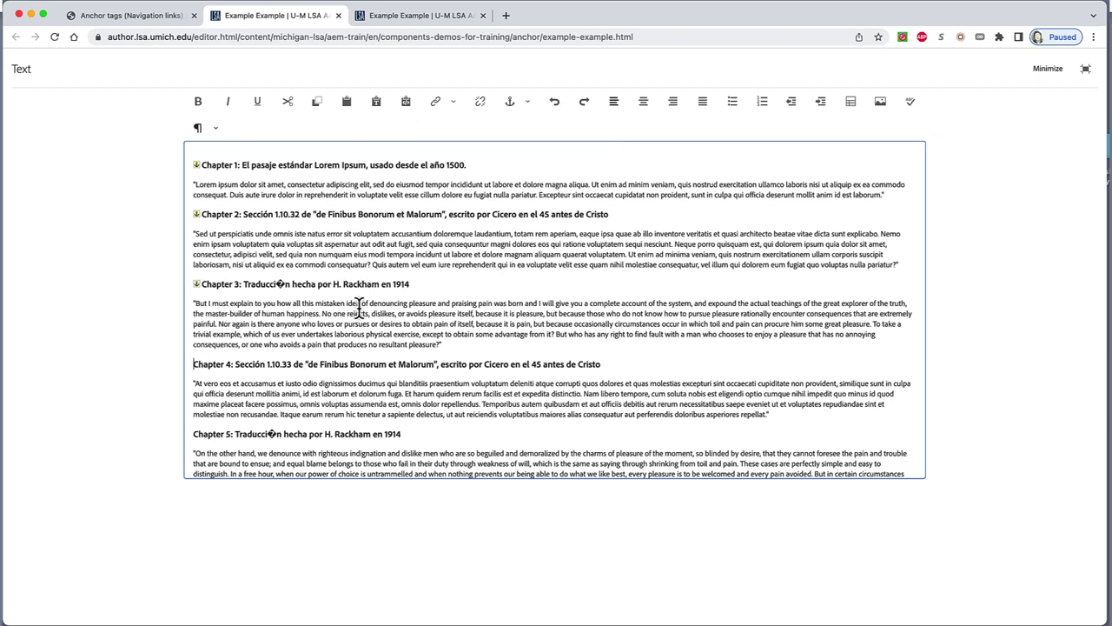
pyautogui.click(517, 103)
pyautogui.write('4')
pyautogui.click(587, 133)
pyautogui.click(194, 433)
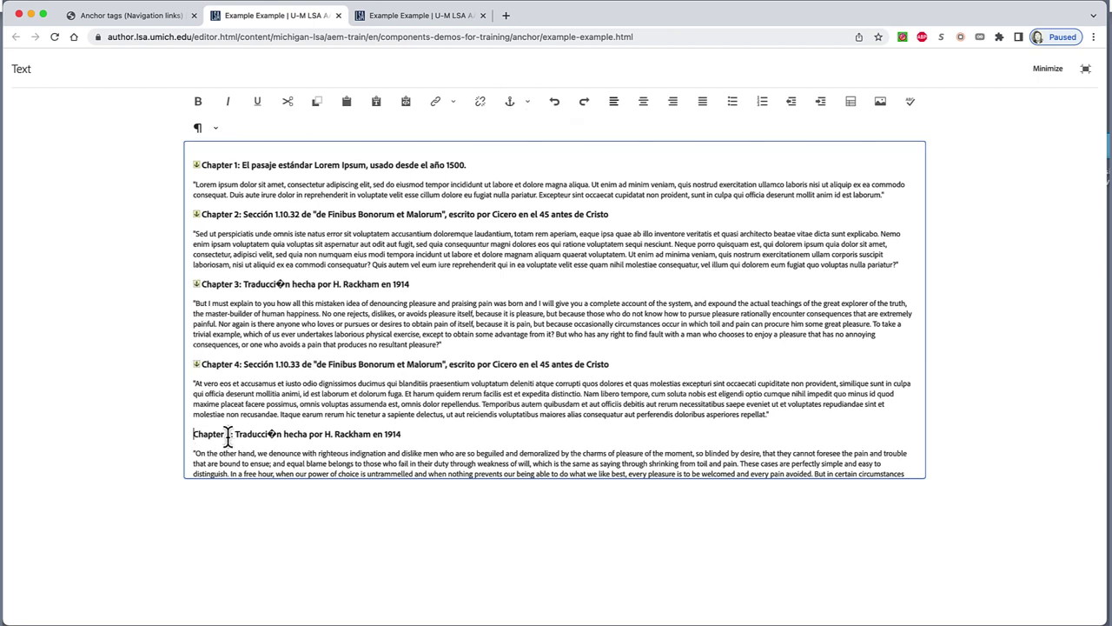
pyautogui.click(510, 102)
pyautogui.write('5')
pyautogui.click(588, 133)
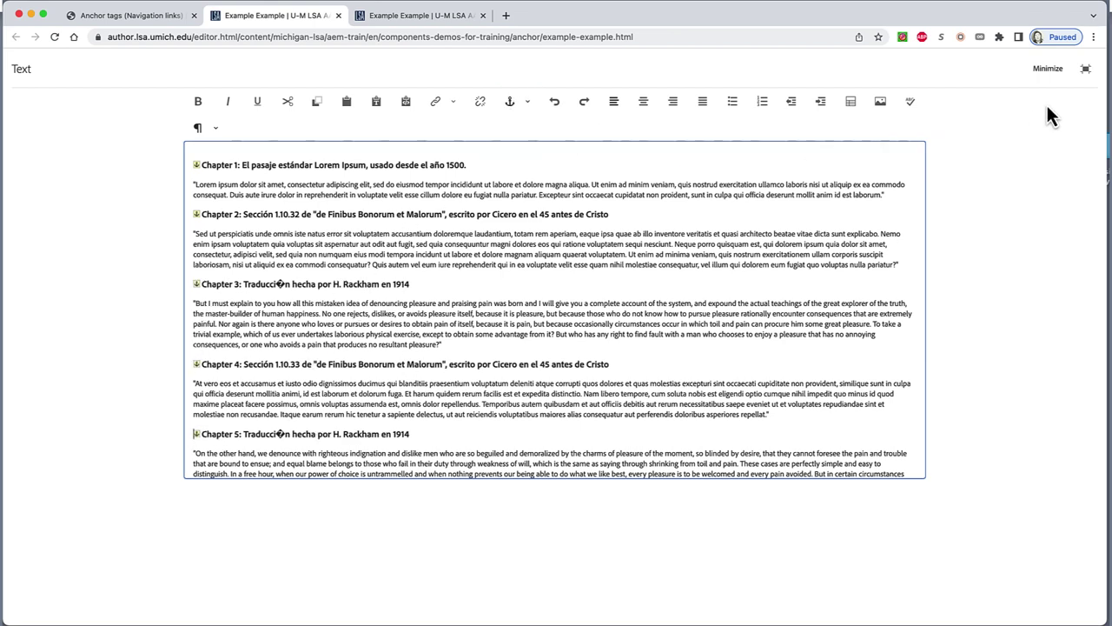
pyautogui.click(1085, 68)
pyautogui.click(729, 238)
# Open the text component containing the table of contents for editing in full-screen mode
pyautogui.scroll(2, 489, 291)
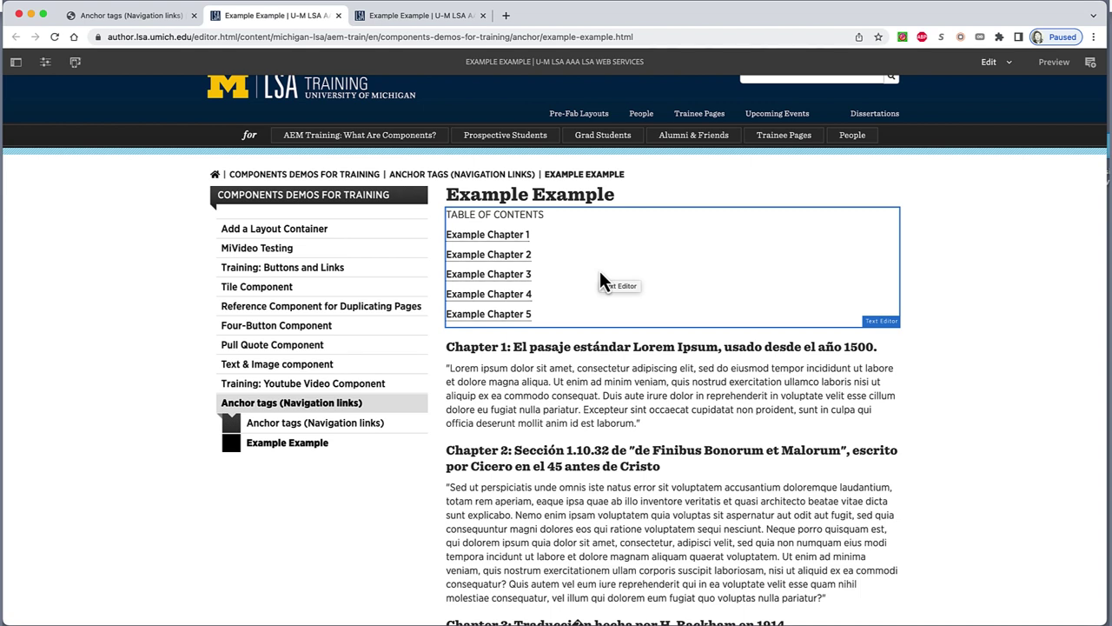
pyautogui.click(600, 272)
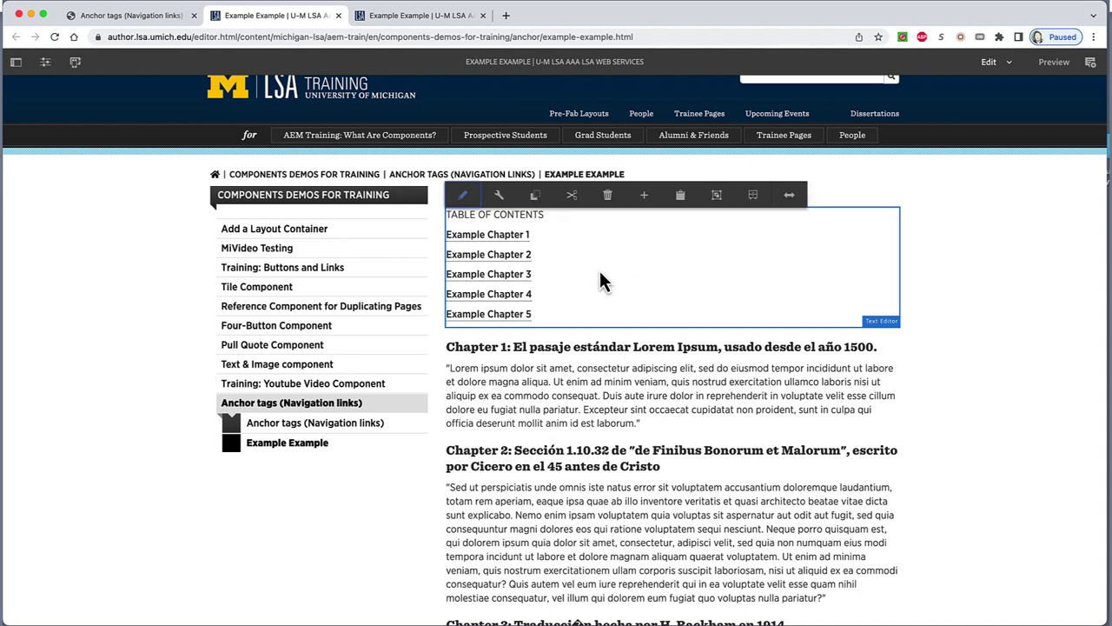
pyautogui.click(462, 196)
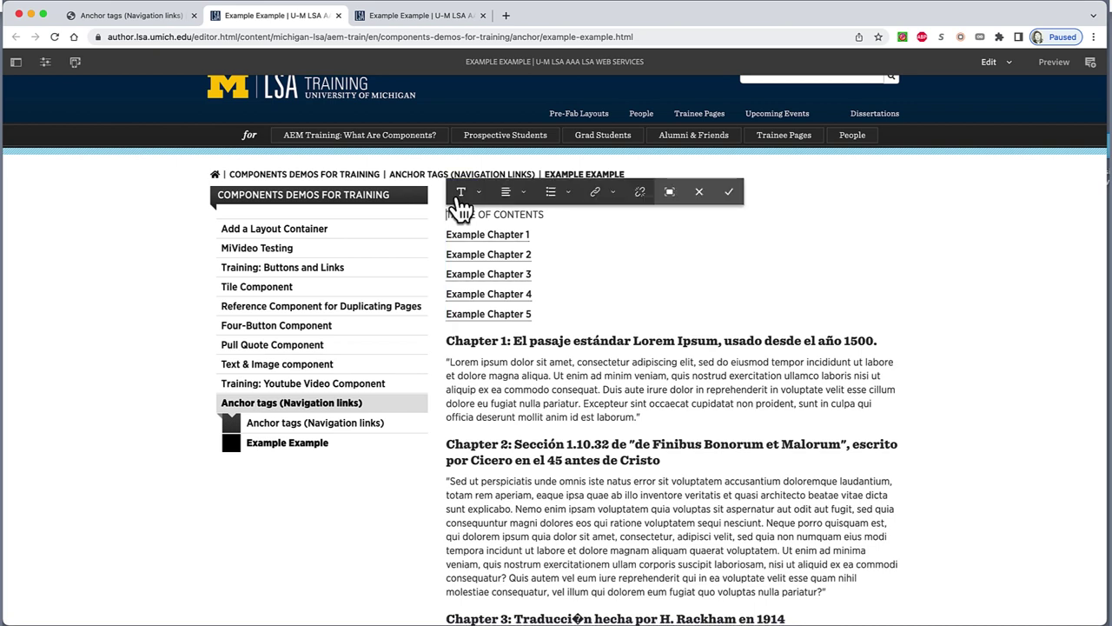
pyautogui.click(668, 194)
# Link the Example Chapter 1 entry in the table of contents to the path #1
pyautogui.moveTo(263, 183); pyautogui.dragTo(187, 181)
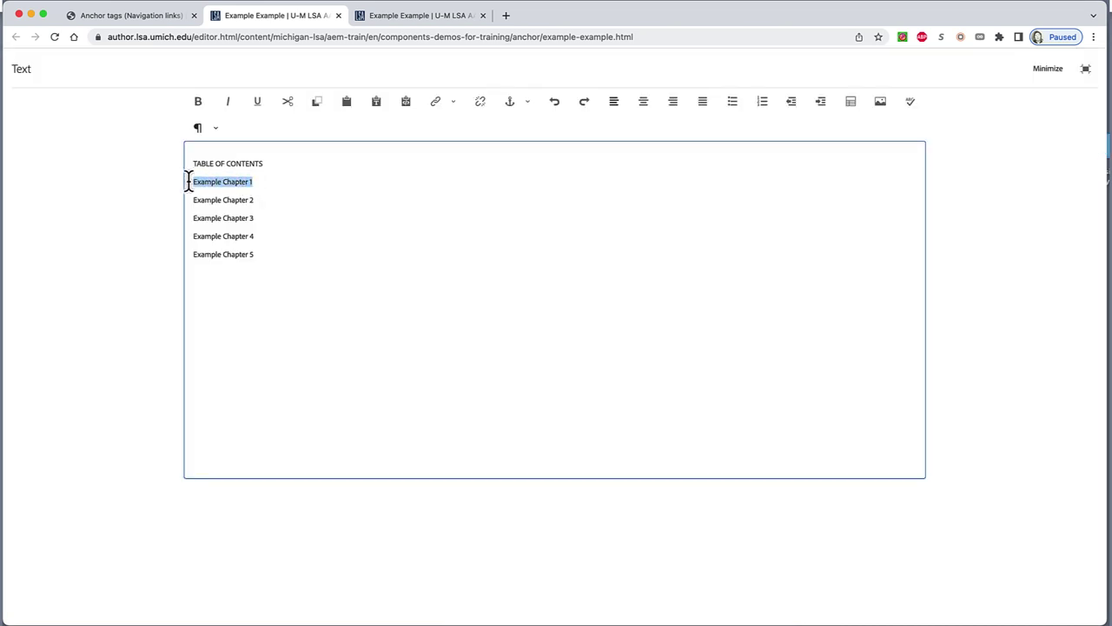
pyautogui.click(440, 106)
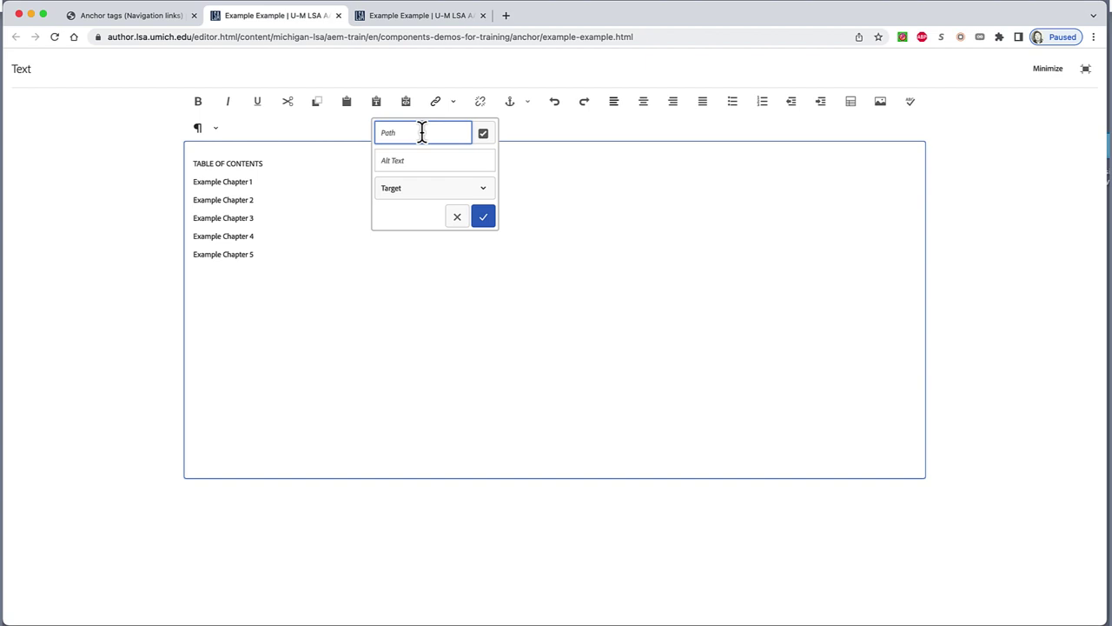
pyautogui.write('#1')
pyautogui.click(483, 217)
# Link the Example Chapter 2 entry to #2 and the Example Chapter 3 entry to #3
pyautogui.moveTo(257, 201); pyautogui.dragTo(200, 195)
pyautogui.click(194, 201)
pyautogui.click(435, 101)
pyautogui.write('#2')
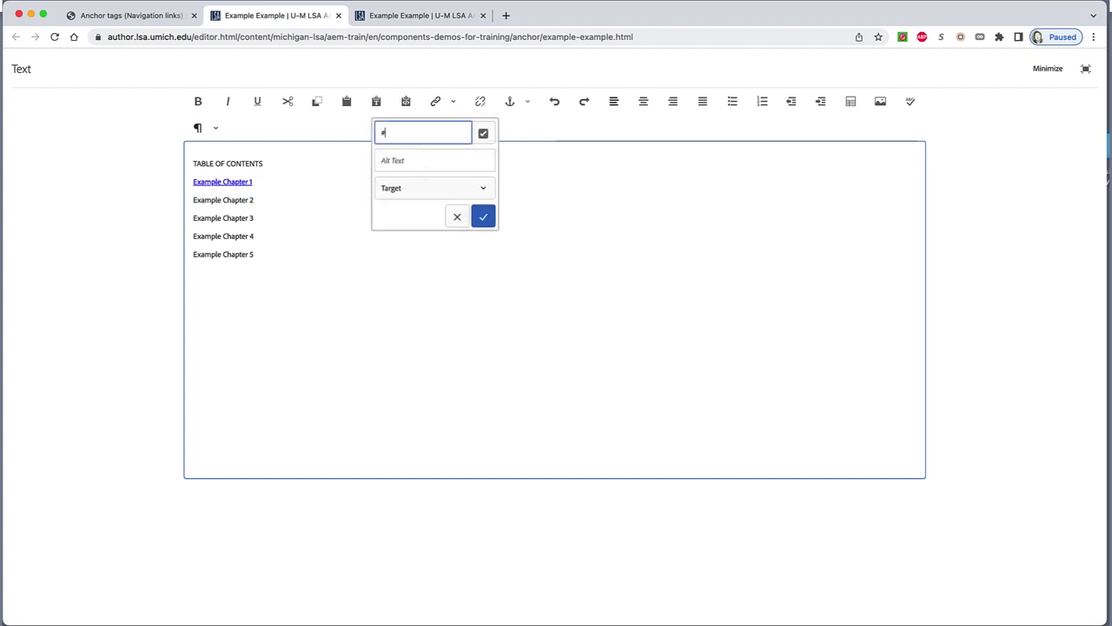
pyautogui.click(483, 217)
pyautogui.moveTo(256, 218); pyautogui.dragTo(193, 235)
pyautogui.click(436, 100)
pyautogui.write('#3')
pyautogui.click(483, 216)
# Link the Example Chapter 4 entry to #4 and the Example Chapter 5 entry to #5, and save the text component
pyautogui.click(436, 101)
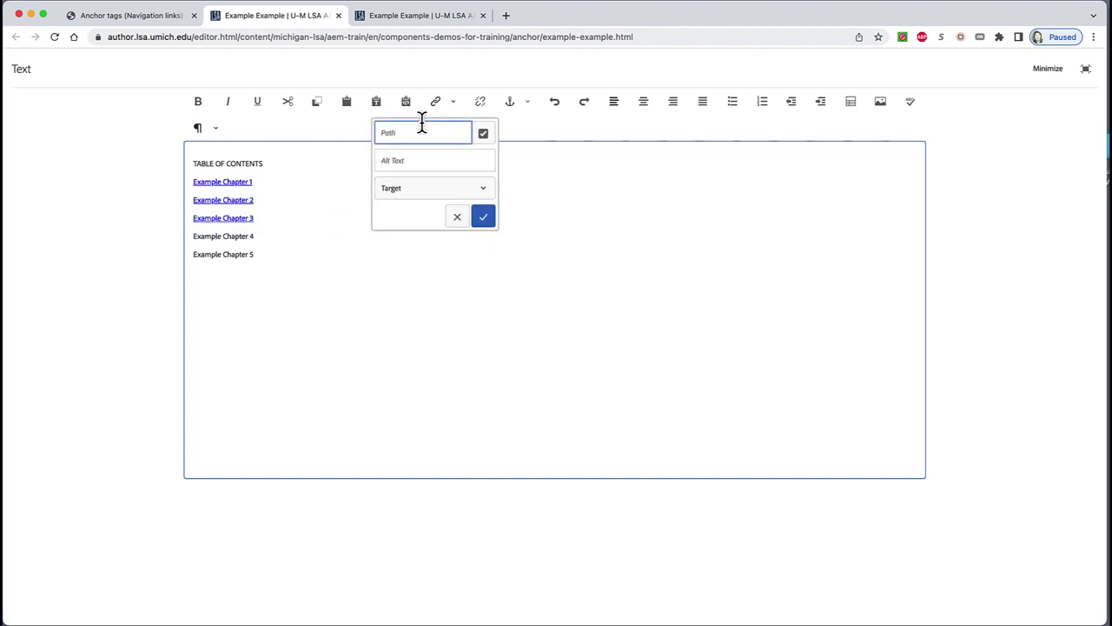
pyautogui.write('#4')
pyautogui.click(483, 217)
pyautogui.moveTo(272, 255); pyautogui.dragTo(207, 249)
pyautogui.click(435, 101)
pyautogui.write('#5')
pyautogui.click(483, 217)
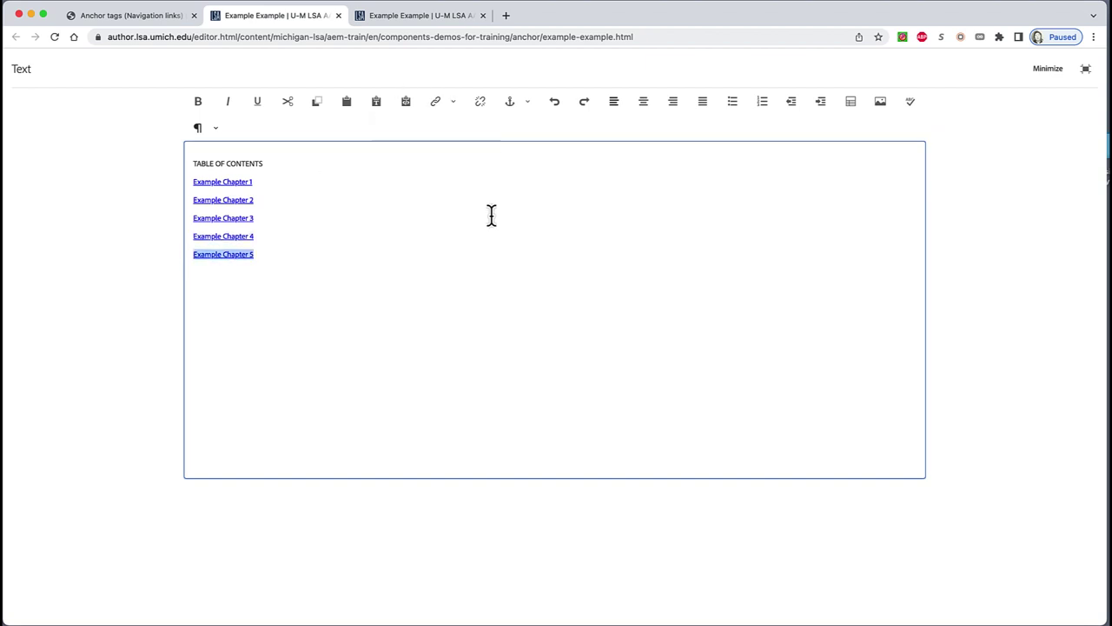
pyautogui.click(1086, 69)
pyautogui.click(729, 196)
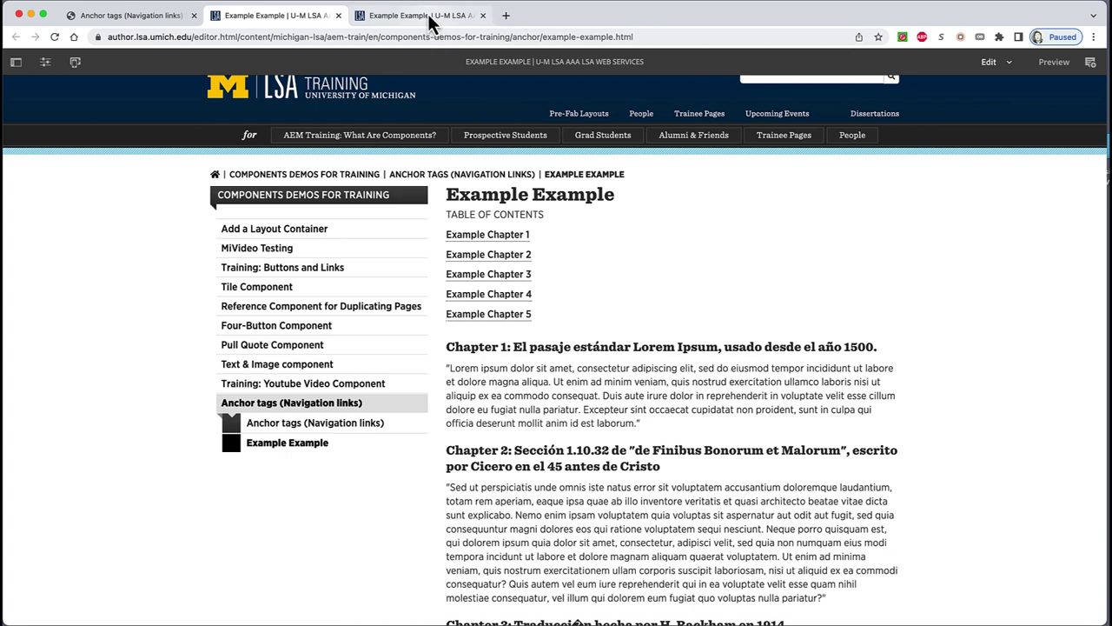
# Switch to the view of the Example Example page as published and test the Example Chapter 1 and Example Chapter 2 links
pyautogui.click(425, 15)
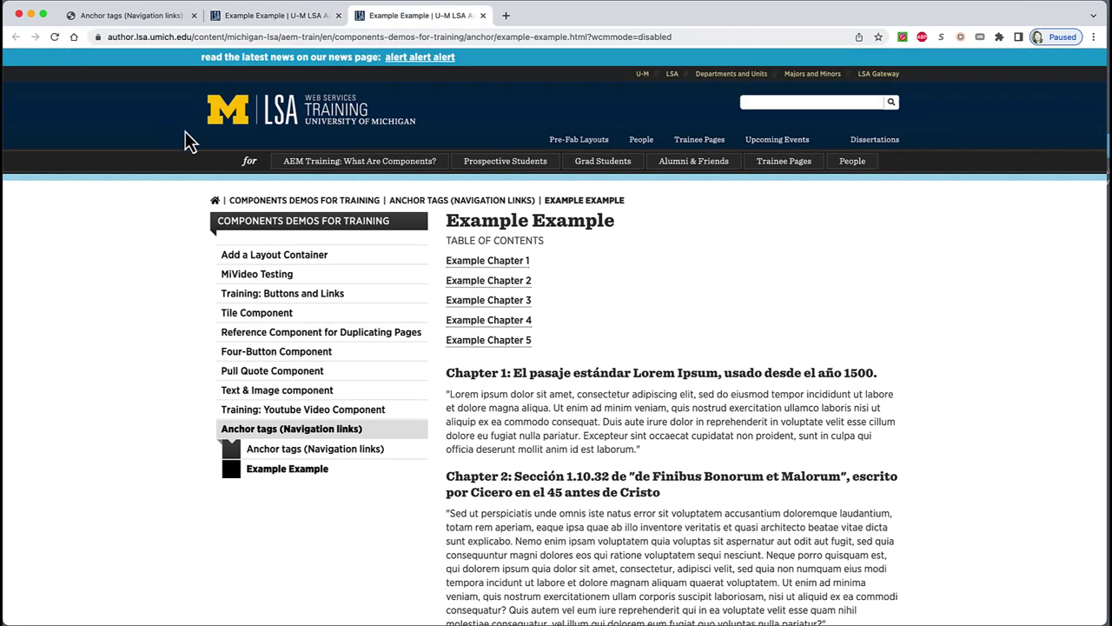
pyautogui.click(475, 263)
pyautogui.scroll(5, 475, 260)
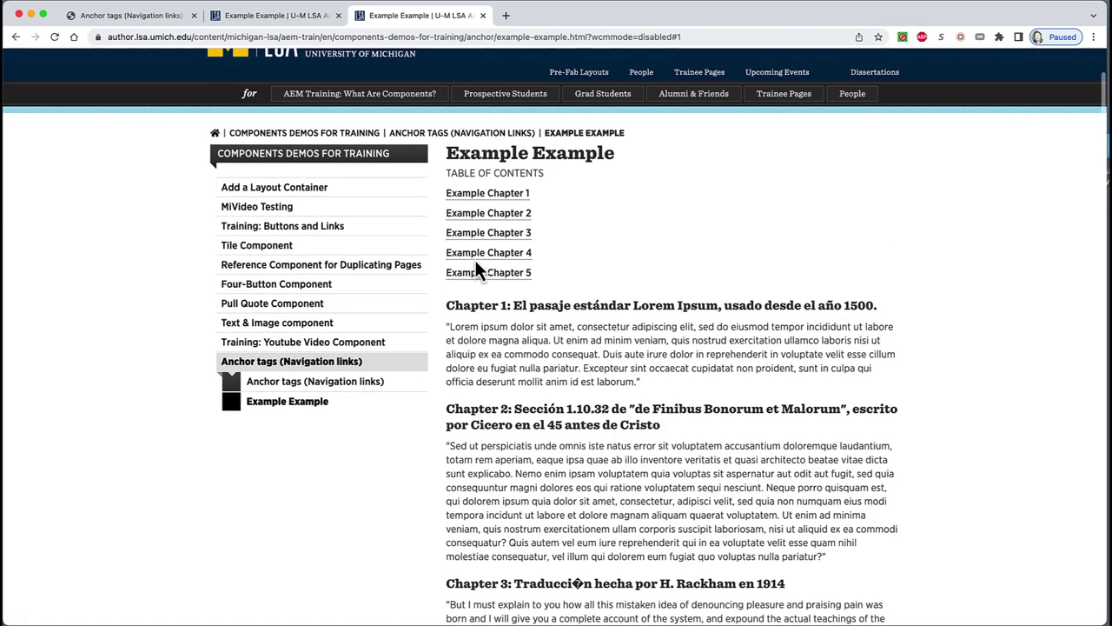
pyautogui.click(482, 213)
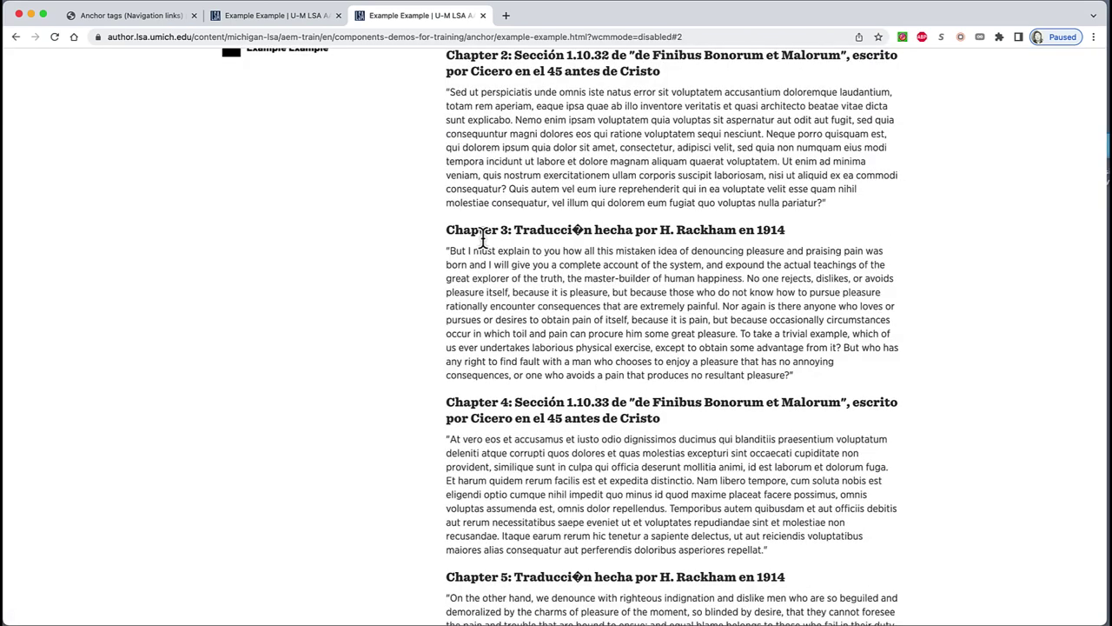
pyautogui.scroll(3, 483, 238)
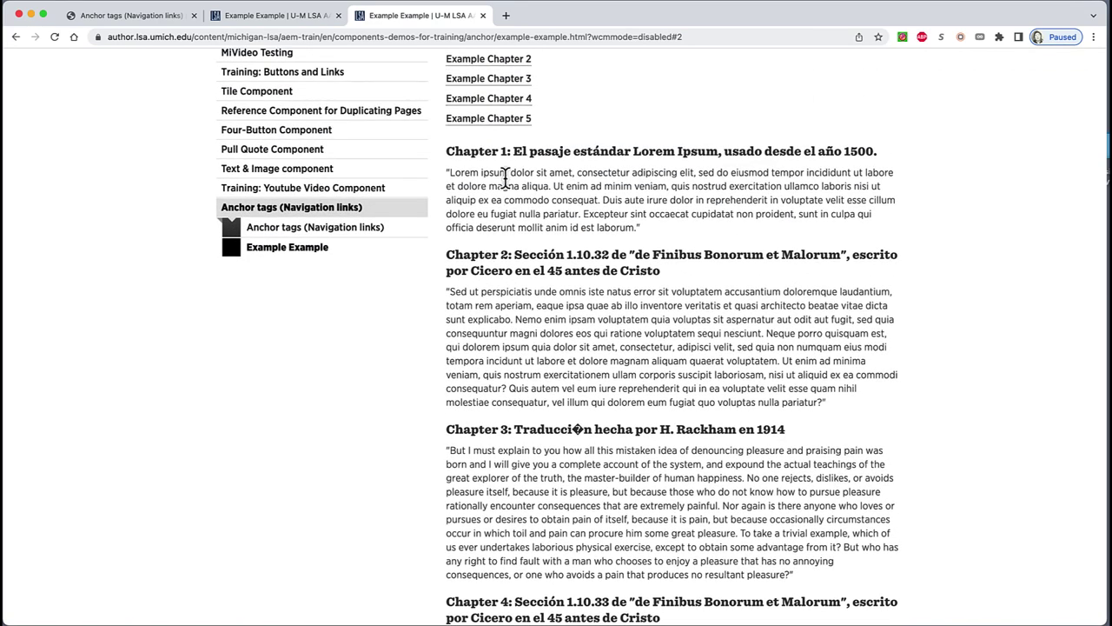
# Test the Example Chapter 3, 4 and 5 links in the table of contents and return to the start of the page
pyautogui.click(513, 80)
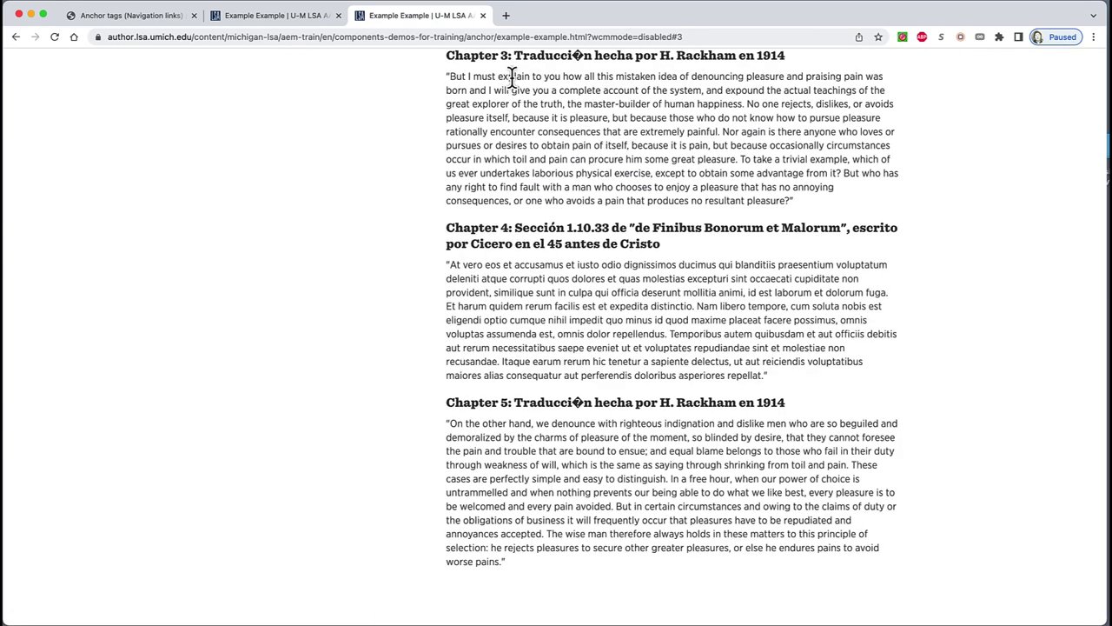
pyautogui.scroll(6, 504, 95)
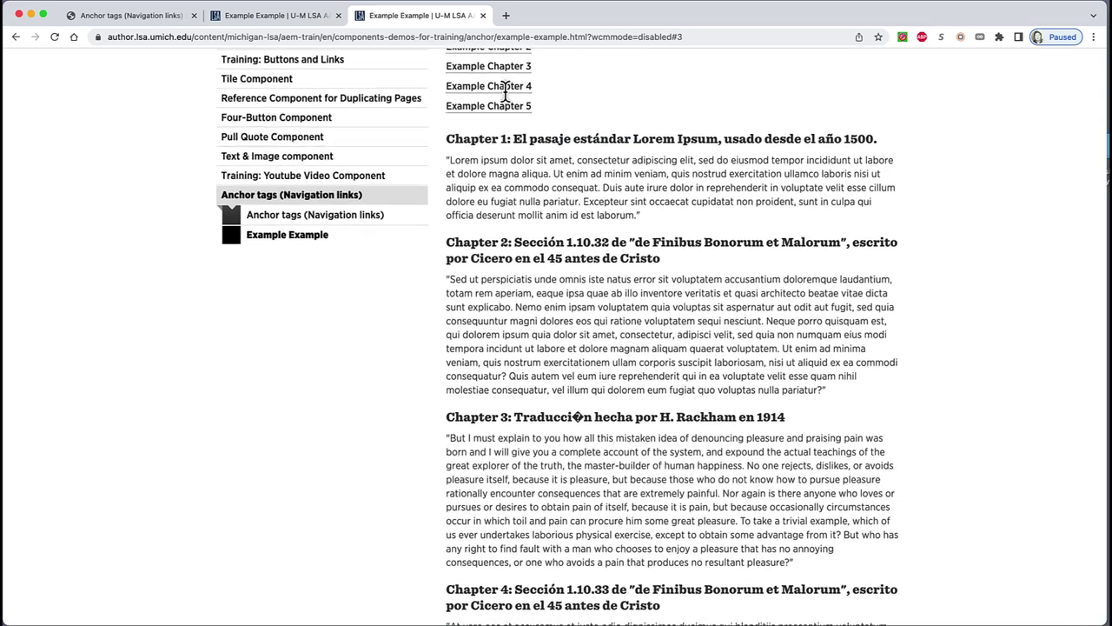
pyautogui.click(501, 97)
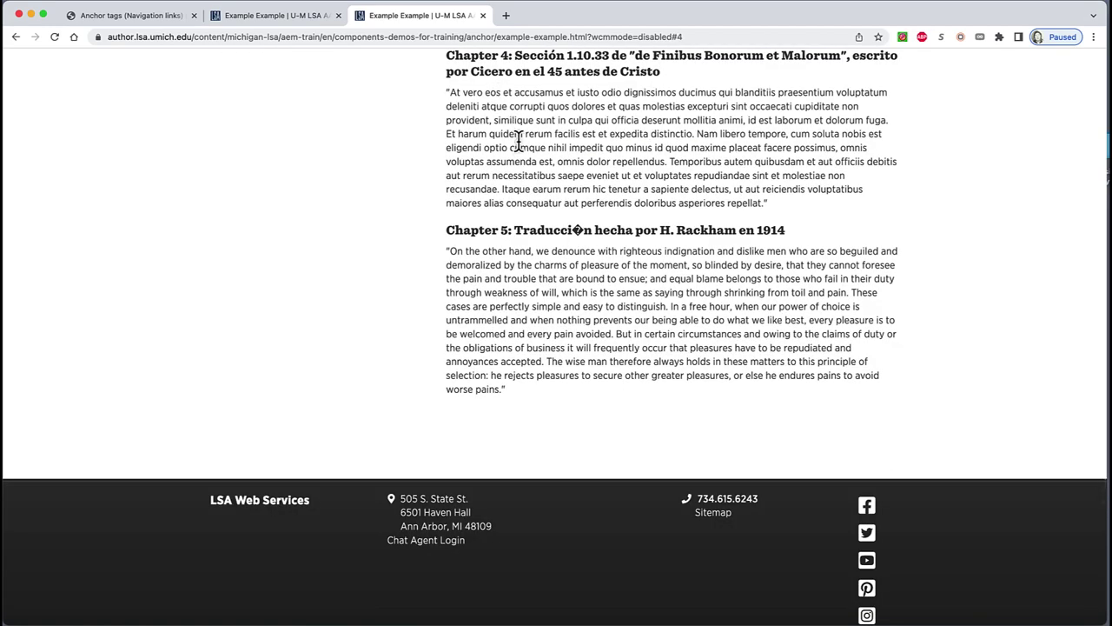
pyautogui.scroll(8, 537, 171)
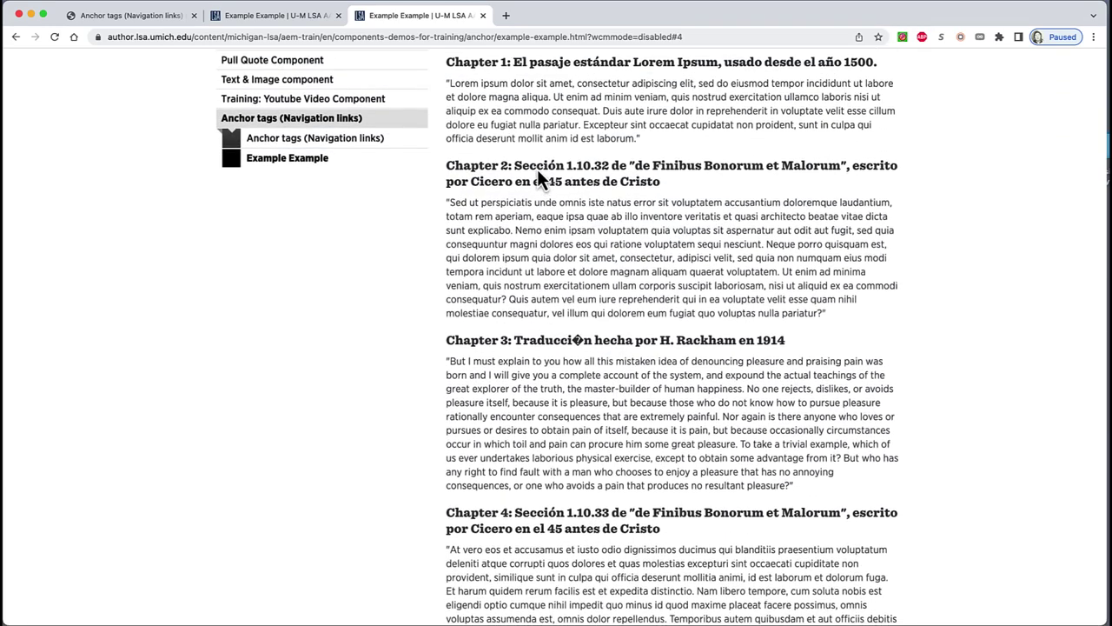
pyautogui.scroll(1, 537, 171)
pyautogui.click(519, 139)
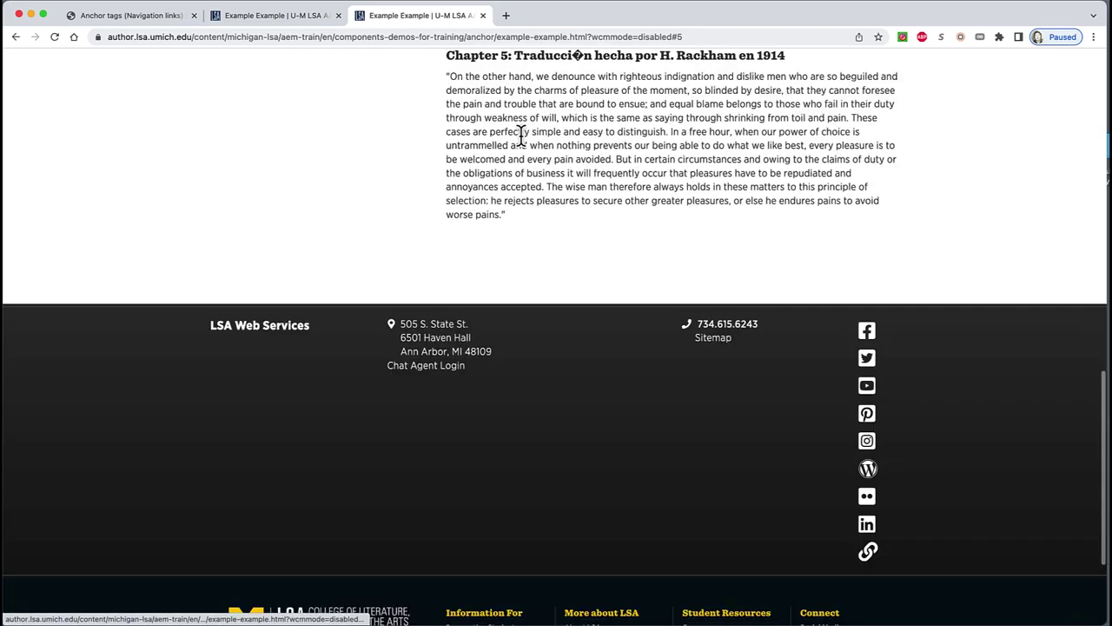
pyautogui.scroll(1, 521, 139)
pyautogui.scroll(15, 521, 139)
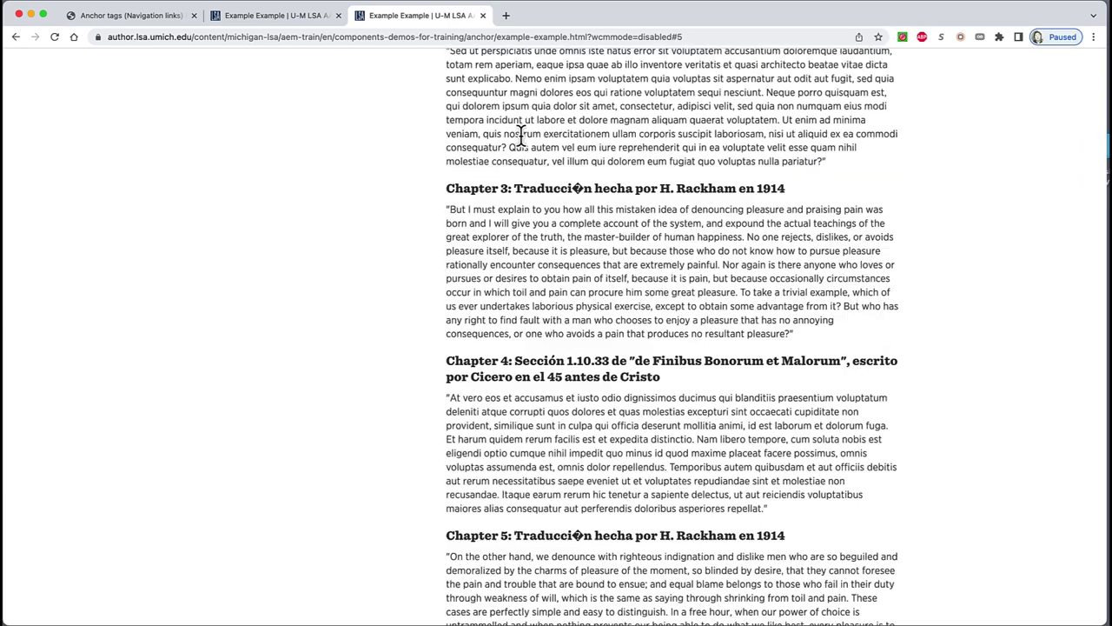
pyautogui.scroll(2, 521, 139)
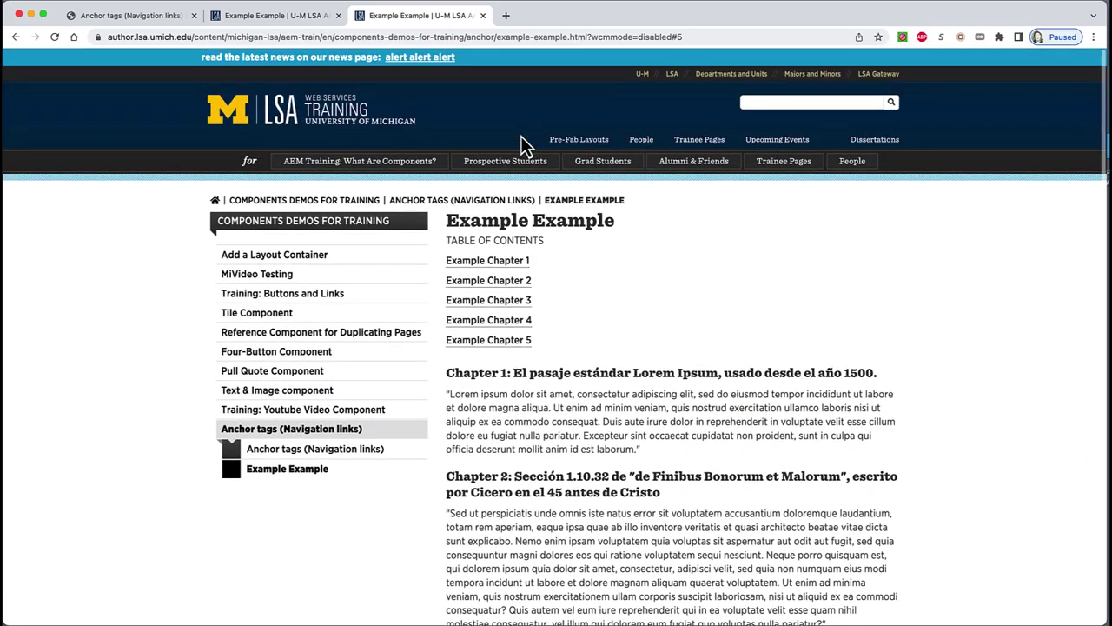